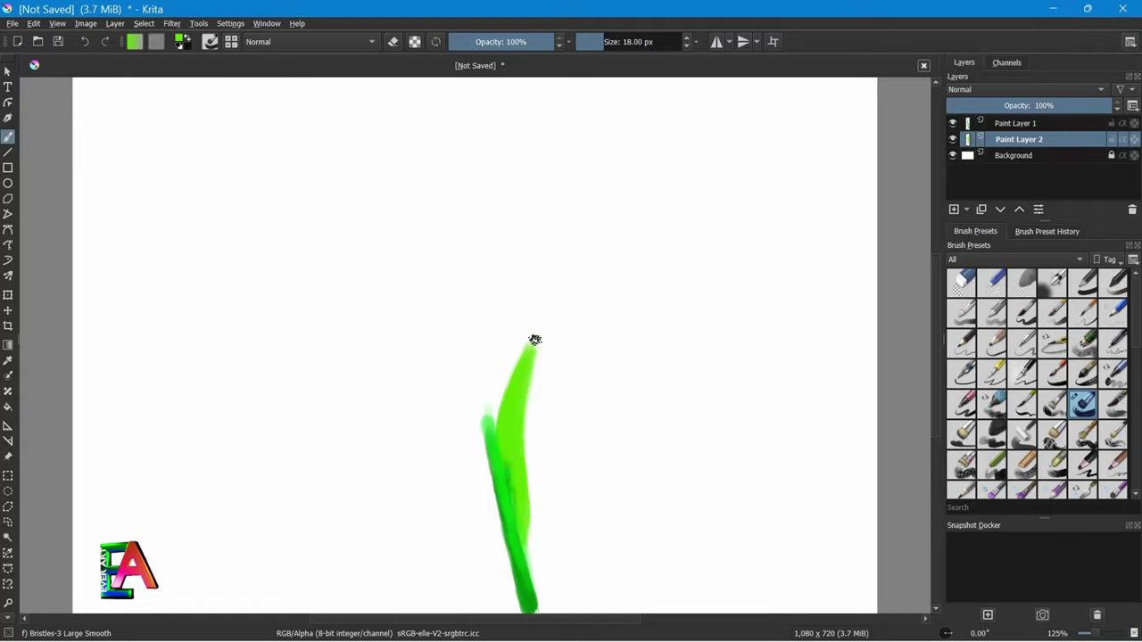
Shade the curved leaf on Paint Layer 2 with sampled and newly picked green using a larger brush.
{"action": "key", "text": "bracketright"}
{"action": "key", "text": "bracketright"}
{"action": "key", "text": "bracketright"}
{"action": "key", "text": "bracketright"}
{"action": "left_click", "coordinate": [508, 482], "text": "ctrl"}
{"action": "mouse_move", "coordinate": [511, 481]}
{"action": "left_mouse_down"}
{"action": "mouse_move", "coordinate": [524, 370]}
{"action": "mouse_move", "coordinate": [517, 508]}
{"action": "mouse_move", "coordinate": [508, 396]}
{"action": "mouse_move", "coordinate": [498, 437]}
{"action": "mouse_move", "coordinate": [520, 378]}
{"action": "mouse_move", "coordinate": [516, 480]}
{"action": "mouse_move", "coordinate": [513, 407]}
{"action": "left_mouse_up"}
{"action": "right_click", "coordinate": [547, 370]}
{"action": "left_click", "coordinate": [520, 408]}
Blend sampled greens into the leaf and add brown strokes around its base.
{"action": "left_click", "coordinate": [501, 470], "text": "ctrl"}
{"action": "left_click", "coordinate": [516, 464], "text": "ctrl"}
{"action": "left_click", "coordinate": [513, 416], "text": "ctrl"}
{"action": "right_click", "coordinate": [531, 445]}
{"action": "left_click", "coordinate": [529, 499]}
{"action": "left_click_drag", "start_coordinate": [523, 541], "coordinate": [518, 489]}
{"action": "left_click_drag", "start_coordinate": [516, 598], "coordinate": [507, 558]}
Shade the stem on Paint Layer 1 with a darker green, up to its rounded top.
{"action": "key", "text": "Page_Up"}
{"action": "left_click", "coordinate": [503, 455], "text": "ctrl"}
{"action": "right_click", "coordinate": [513, 458]}
{"action": "left_click", "coordinate": [506, 447]}
{"action": "left_click_drag", "start_coordinate": [489, 433], "coordinate": [514, 574]}
{"action": "mouse_move", "coordinate": [486, 422]}
{"action": "left_mouse_down"}
{"action": "mouse_move", "coordinate": [490, 457]}
{"action": "mouse_move", "coordinate": [484, 419]}
{"action": "left_mouse_up"}
Add a new paint layer above the stem, and unlock the Background layer to fill it with black before relocking it.
{"action": "left_click", "coordinate": [956, 210]}
{"action": "left_click", "coordinate": [134, 42]}
{"action": "left_click", "coordinate": [1016, 171]}
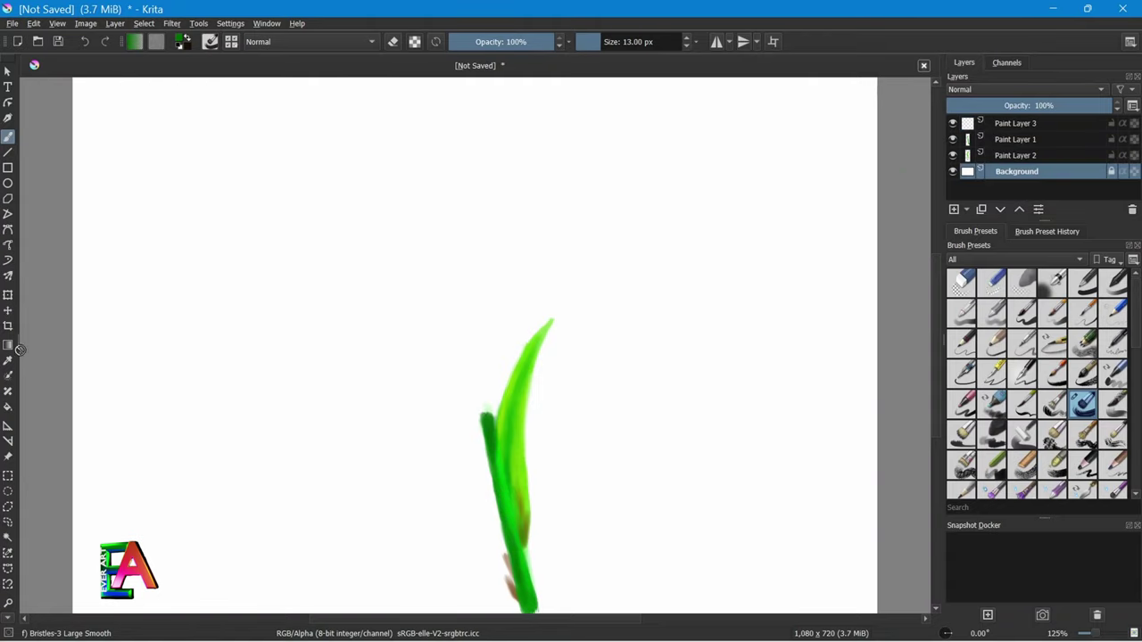
{"action": "left_click", "coordinate": [7, 406]}
{"action": "left_click", "coordinate": [833, 313]}
{"action": "left_click", "coordinate": [1111, 172]}
{"action": "left_click", "coordinate": [668, 234]}
{"action": "right_click", "coordinate": [426, 262]}
{"action": "left_click", "coordinate": [426, 219]}
{"action": "left_click", "coordinate": [669, 227]}
{"action": "left_click", "coordinate": [1110, 172]}
{"action": "left_click", "coordinate": [1017, 123]}
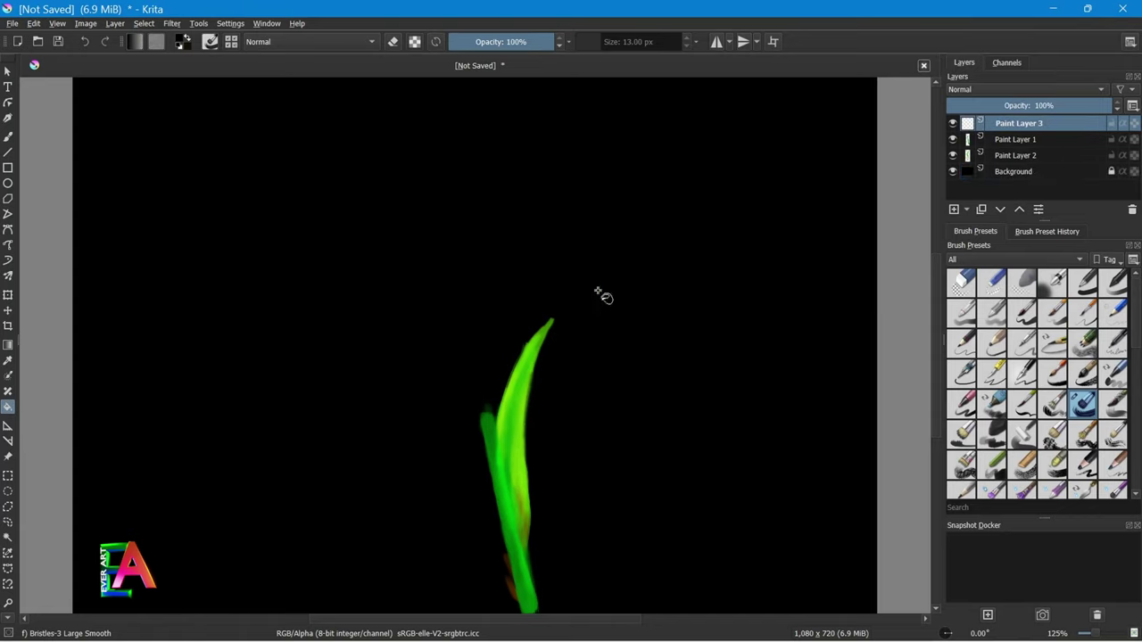
Paint a ring of cream petals at the top of the stem on Paint Layer 3.
{"action": "left_click", "coordinate": [7, 137]}
{"action": "right_click", "coordinate": [561, 287]}
{"action": "left_click", "coordinate": [537, 302]}
{"action": "left_click_drag", "start_coordinate": [482, 408], "coordinate": [460, 418]}
{"action": "mouse_move", "coordinate": [482, 411]}
{"action": "left_mouse_down"}
{"action": "mouse_move", "coordinate": [473, 429]}
{"action": "mouse_move", "coordinate": [488, 429]}
{"action": "left_mouse_up"}
{"action": "mouse_move", "coordinate": [492, 409]}
{"action": "left_mouse_down"}
{"action": "mouse_move", "coordinate": [513, 411]}
{"action": "mouse_move", "coordinate": [449, 410]}
{"action": "left_mouse_up"}
{"action": "mouse_move", "coordinate": [486, 406]}
{"action": "left_mouse_down"}
{"action": "mouse_move", "coordinate": [473, 392]}
{"action": "mouse_move", "coordinate": [510, 386]}
{"action": "mouse_move", "coordinate": [468, 421]}
{"action": "mouse_move", "coordinate": [463, 382]}
{"action": "left_mouse_up"}
{"action": "right_click", "coordinate": [485, 360]}
{"action": "left_click", "coordinate": [464, 332]}
{"action": "left_click", "coordinate": [484, 358]}
{"action": "left_click", "coordinate": [379, 412]}
{"action": "mouse_move", "coordinate": [491, 394]}
{"action": "left_mouse_down"}
{"action": "mouse_move", "coordinate": [510, 373]}
{"action": "mouse_move", "coordinate": [475, 374]}
{"action": "mouse_move", "coordinate": [452, 407]}
{"action": "mouse_move", "coordinate": [475, 386]}
{"action": "left_mouse_up"}
Paint crimson petals over the cream ones and build a crimson flower spike rising above them.
{"action": "right_click", "coordinate": [503, 327]}
{"action": "left_click", "coordinate": [469, 340]}
{"action": "left_click", "coordinate": [488, 338]}
{"action": "left_click", "coordinate": [337, 374]}
{"action": "mouse_move", "coordinate": [502, 404]}
{"action": "left_mouse_down"}
{"action": "mouse_move", "coordinate": [514, 410]}
{"action": "mouse_move", "coordinate": [457, 382]}
{"action": "left_mouse_up"}
{"action": "mouse_move", "coordinate": [470, 369]}
{"action": "left_mouse_down"}
{"action": "mouse_move", "coordinate": [449, 359]}
{"action": "mouse_move", "coordinate": [465, 329]}
{"action": "left_mouse_up"}
{"action": "mouse_move", "coordinate": [479, 364]}
{"action": "left_mouse_down"}
{"action": "mouse_move", "coordinate": [489, 333]}
{"action": "mouse_move", "coordinate": [433, 263]}
{"action": "mouse_move", "coordinate": [491, 364]}
{"action": "mouse_move", "coordinate": [502, 353]}
{"action": "left_mouse_up"}
{"action": "left_click_drag", "start_coordinate": [501, 385], "coordinate": [515, 367]}
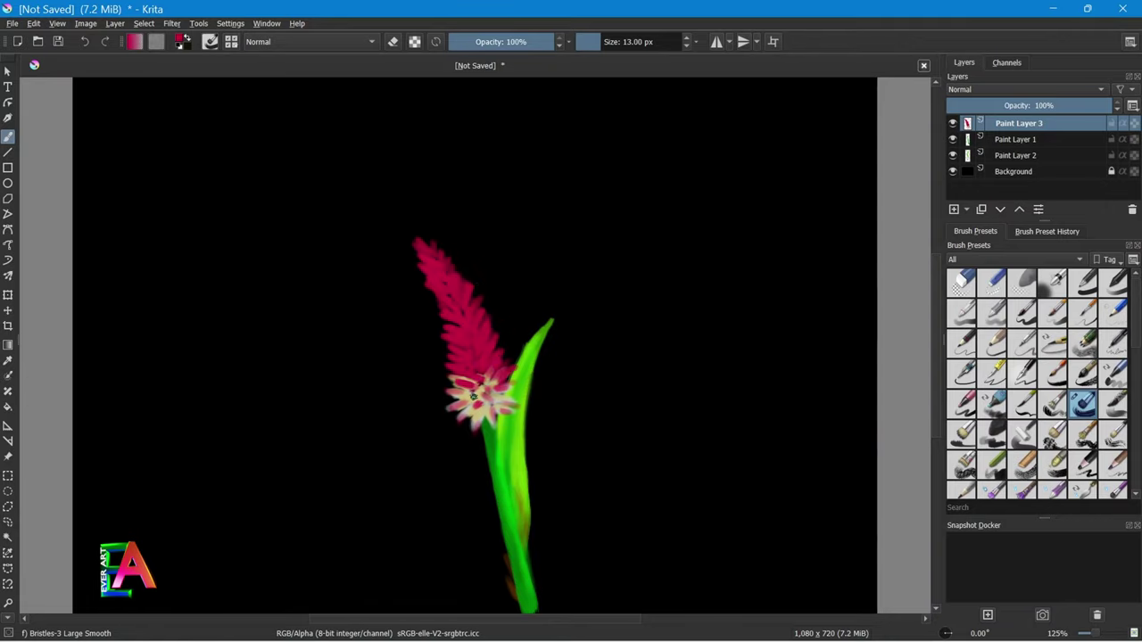
{"action": "left_click_drag", "start_coordinate": [486, 409], "coordinate": [476, 427]}
{"action": "left_click_drag", "start_coordinate": [502, 401], "coordinate": [523, 407]}
Layer small cream and crimson petals along the flower spike up to its tip.
{"action": "right_click", "coordinate": [495, 338]}
{"action": "left_click", "coordinate": [500, 295]}
{"action": "left_click_drag", "start_coordinate": [500, 277], "coordinate": [494, 278]}
{"action": "mouse_move", "coordinate": [475, 366]}
{"action": "left_mouse_down"}
{"action": "mouse_move", "coordinate": [478, 339]}
{"action": "mouse_move", "coordinate": [478, 368]}
{"action": "mouse_move", "coordinate": [469, 333]}
{"action": "mouse_move", "coordinate": [442, 310]}
{"action": "mouse_move", "coordinate": [442, 288]}
{"action": "mouse_move", "coordinate": [436, 305]}
{"action": "mouse_move", "coordinate": [418, 262]}
{"action": "left_mouse_up"}
{"action": "left_click", "coordinate": [421, 262], "text": "ctrl"}
{"action": "mouse_move", "coordinate": [429, 284]}
{"action": "left_mouse_down"}
{"action": "mouse_move", "coordinate": [446, 319]}
{"action": "mouse_move", "coordinate": [475, 312]}
{"action": "left_mouse_up"}
{"action": "left_click_drag", "start_coordinate": [465, 332], "coordinate": [447, 324]}
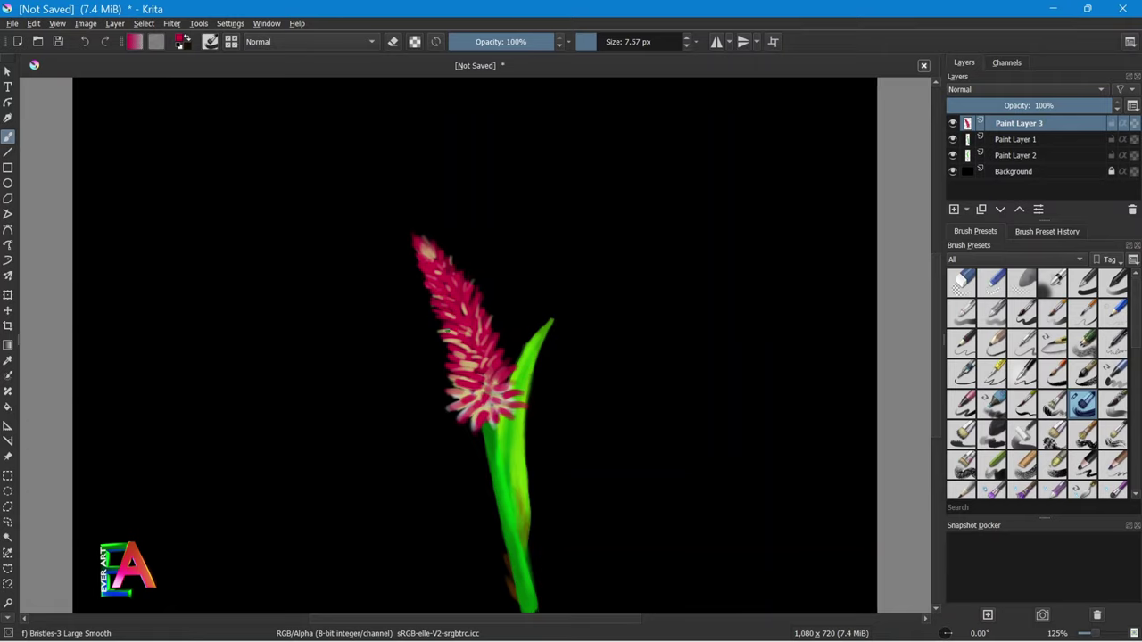
{"action": "left_click_drag", "start_coordinate": [464, 367], "coordinate": [449, 353]}
Add brown accent strokes among the lower petals and along the edge of the spike.
{"action": "right_click", "coordinate": [503, 323]}
{"action": "left_click", "coordinate": [539, 305]}
{"action": "left_click_drag", "start_coordinate": [485, 395], "coordinate": [457, 407]}
{"action": "left_click_drag", "start_coordinate": [487, 408], "coordinate": [469, 420]}
{"action": "left_click_drag", "start_coordinate": [477, 362], "coordinate": [459, 369]}
{"action": "left_click_drag", "start_coordinate": [451, 322], "coordinate": [435, 315]}
Paint more light petals radiating around the base of the flower.
{"action": "right_click", "coordinate": [532, 303]}
{"action": "left_click", "coordinate": [492, 319]}
{"action": "left_click_drag", "start_coordinate": [479, 407], "coordinate": [457, 422]}
{"action": "mouse_move", "coordinate": [483, 410]}
{"action": "left_mouse_down"}
{"action": "mouse_move", "coordinate": [471, 427]}
{"action": "mouse_move", "coordinate": [459, 391]}
{"action": "left_mouse_up"}
{"action": "left_click_drag", "start_coordinate": [506, 394], "coordinate": [526, 382]}
{"action": "mouse_move", "coordinate": [509, 390]}
{"action": "left_mouse_down"}
{"action": "mouse_move", "coordinate": [524, 367]}
{"action": "mouse_move", "coordinate": [455, 384]}
{"action": "left_mouse_up"}
{"action": "mouse_move", "coordinate": [490, 377]}
{"action": "left_mouse_down"}
{"action": "mouse_move", "coordinate": [496, 350]}
{"action": "mouse_move", "coordinate": [506, 364]}
{"action": "mouse_move", "coordinate": [477, 395]}
{"action": "left_mouse_up"}
Darken the top of the stem on Paint Layer 1 with black sampled from the background.
{"action": "left_click", "coordinate": [571, 312], "text": "ctrl"}
{"action": "left_click", "coordinate": [1017, 139]}
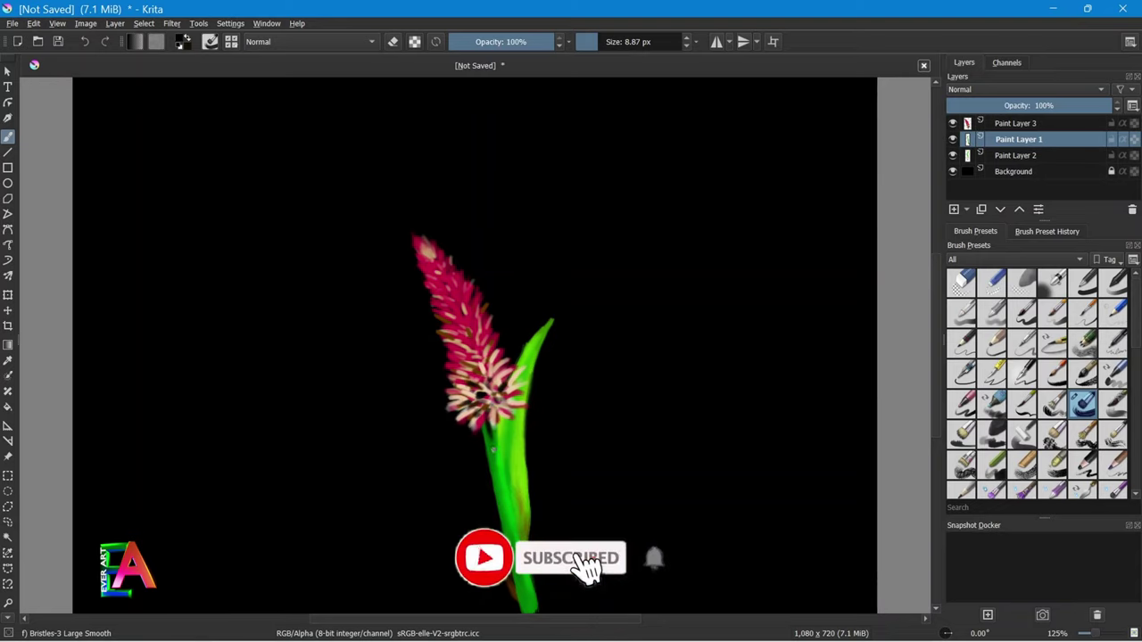
Rename Paint Layer 1 to stem, Paint Layer 2 to leave and Paint Layer 3 to flower.
{"action": "right_click", "coordinate": [1038, 141]}
{"action": "left_click", "coordinate": [1037, 140]}
{"action": "double_click", "coordinate": [1019, 139]}
{"action": "type", "text": "stem"}
{"action": "double_click", "coordinate": [1015, 157]}
{"action": "type", "text": "leave"}
{"action": "double_click", "coordinate": [1020, 120]}
{"action": "type", "text": "flower"}
{"action": "left_click", "coordinate": [1022, 175]}
Paint brighter pink strokes over the middle of the spike on the flower layer.
{"action": "left_click", "coordinate": [1020, 126]}
{"action": "right_click", "coordinate": [520, 267]}
{"action": "left_click", "coordinate": [506, 293]}
{"action": "left_click", "coordinate": [318, 356]}
{"action": "mouse_move", "coordinate": [459, 337]}
{"action": "left_mouse_down"}
{"action": "mouse_move", "coordinate": [444, 332]}
{"action": "mouse_move", "coordinate": [449, 357]}
{"action": "left_mouse_up"}
{"action": "left_click_drag", "start_coordinate": [473, 341], "coordinate": [451, 305]}
{"action": "right_click", "coordinate": [548, 251]}
{"action": "left_click", "coordinate": [521, 273]}
{"action": "left_click", "coordinate": [393, 348]}
{"action": "left_click_drag", "start_coordinate": [477, 324], "coordinate": [474, 311]}
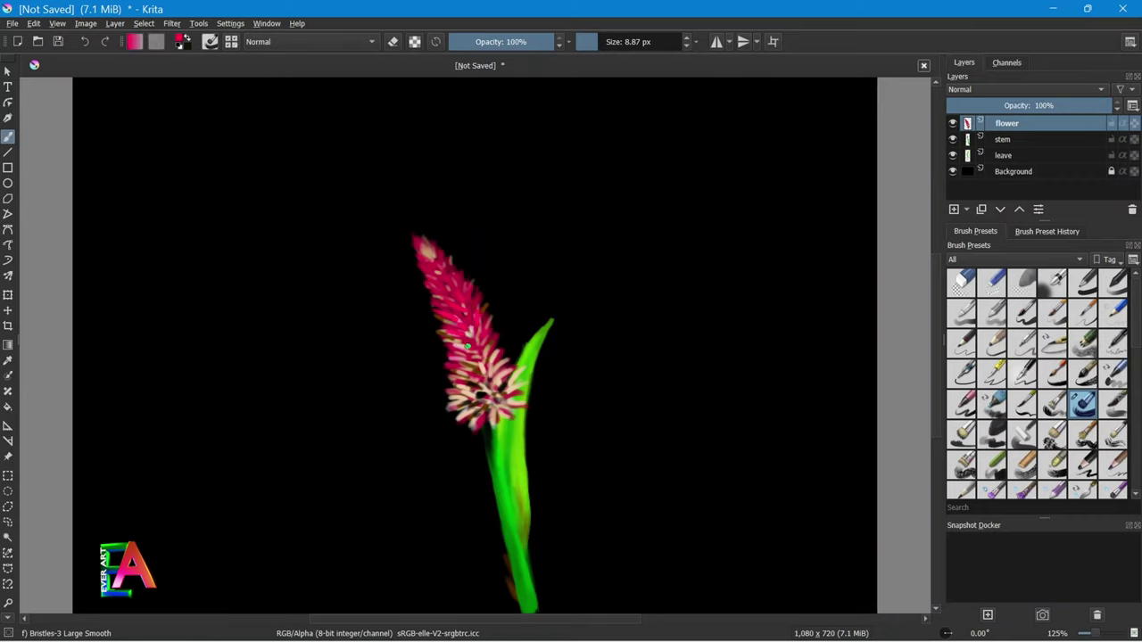
Unlock the Background layer, fill it with white and lock it again.
{"action": "left_click", "coordinate": [1019, 172]}
{"action": "left_click", "coordinate": [1112, 172]}
{"action": "left_click", "coordinate": [10, 407]}
{"action": "left_click", "coordinate": [139, 247]}
{"action": "left_click", "coordinate": [1112, 171]}
Add a paint layer above the flower layer and paint a black butterfly head and body left of the flower.
{"action": "left_click", "coordinate": [8, 137]}
{"action": "left_click", "coordinate": [1019, 123]}
{"action": "left_click", "coordinate": [954, 209]}
{"action": "left_click", "coordinate": [953, 210]}
{"action": "right_click", "coordinate": [1080, 122]}
{"action": "left_click", "coordinate": [970, 216]}
{"action": "key", "text": "d"}
{"action": "mouse_move", "coordinate": [400, 313]}
{"action": "left_mouse_down"}
{"action": "mouse_move", "coordinate": [408, 361]}
{"action": "mouse_move", "coordinate": [395, 316]}
{"action": "mouse_move", "coordinate": [383, 337]}
{"action": "mouse_move", "coordinate": [390, 362]}
{"action": "mouse_move", "coordinate": [396, 331]}
{"action": "mouse_move", "coordinate": [400, 367]}
{"action": "left_mouse_up"}
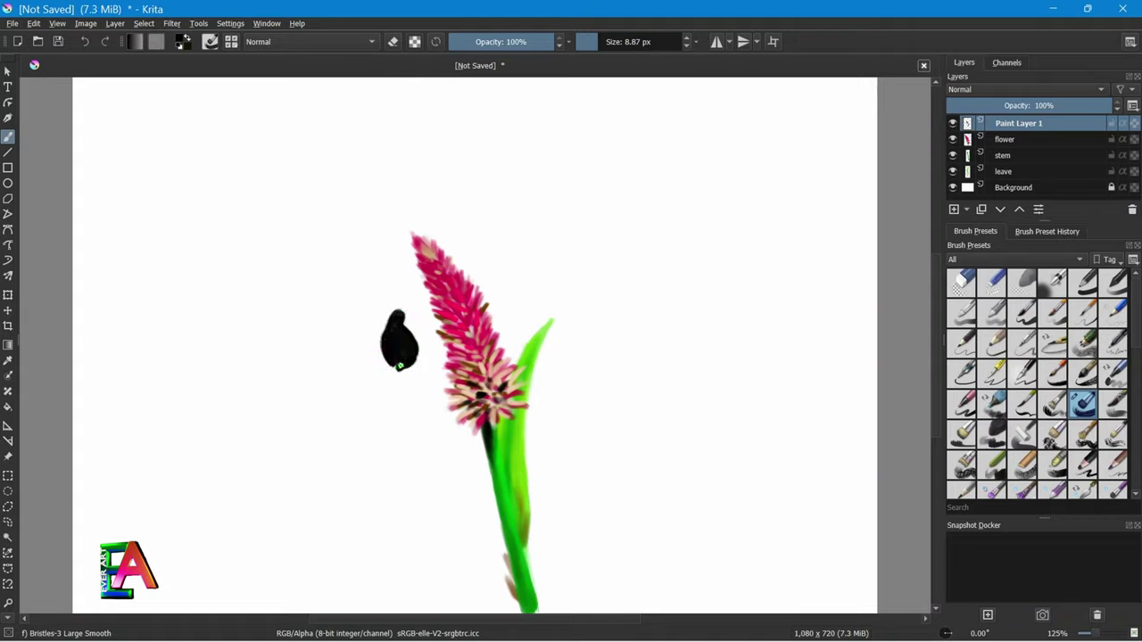
Outline the butterfly's upper and lower wings in black and thicken their outer edges.
{"action": "mouse_move", "coordinate": [401, 313]}
{"action": "left_mouse_down"}
{"action": "mouse_move", "coordinate": [414, 366]}
{"action": "mouse_move", "coordinate": [391, 369]}
{"action": "mouse_move", "coordinate": [404, 373]}
{"action": "mouse_move", "coordinate": [405, 343]}
{"action": "mouse_move", "coordinate": [401, 353]}
{"action": "mouse_move", "coordinate": [359, 340]}
{"action": "mouse_move", "coordinate": [266, 386]}
{"action": "mouse_move", "coordinate": [276, 374]}
{"action": "mouse_move", "coordinate": [248, 396]}
{"action": "mouse_move", "coordinate": [255, 423]}
{"action": "left_mouse_up"}
{"action": "mouse_move", "coordinate": [378, 338]}
{"action": "left_mouse_down"}
{"action": "mouse_move", "coordinate": [230, 414]}
{"action": "mouse_move", "coordinate": [317, 455]}
{"action": "left_mouse_up"}
{"action": "mouse_move", "coordinate": [383, 360]}
{"action": "left_mouse_down"}
{"action": "mouse_move", "coordinate": [333, 425]}
{"action": "mouse_move", "coordinate": [333, 474]}
{"action": "mouse_move", "coordinate": [371, 494]}
{"action": "mouse_move", "coordinate": [415, 436]}
{"action": "left_mouse_up"}
{"action": "mouse_move", "coordinate": [412, 382]}
{"action": "left_mouse_down"}
{"action": "mouse_move", "coordinate": [400, 489]}
{"action": "mouse_move", "coordinate": [430, 468]}
{"action": "left_mouse_up"}
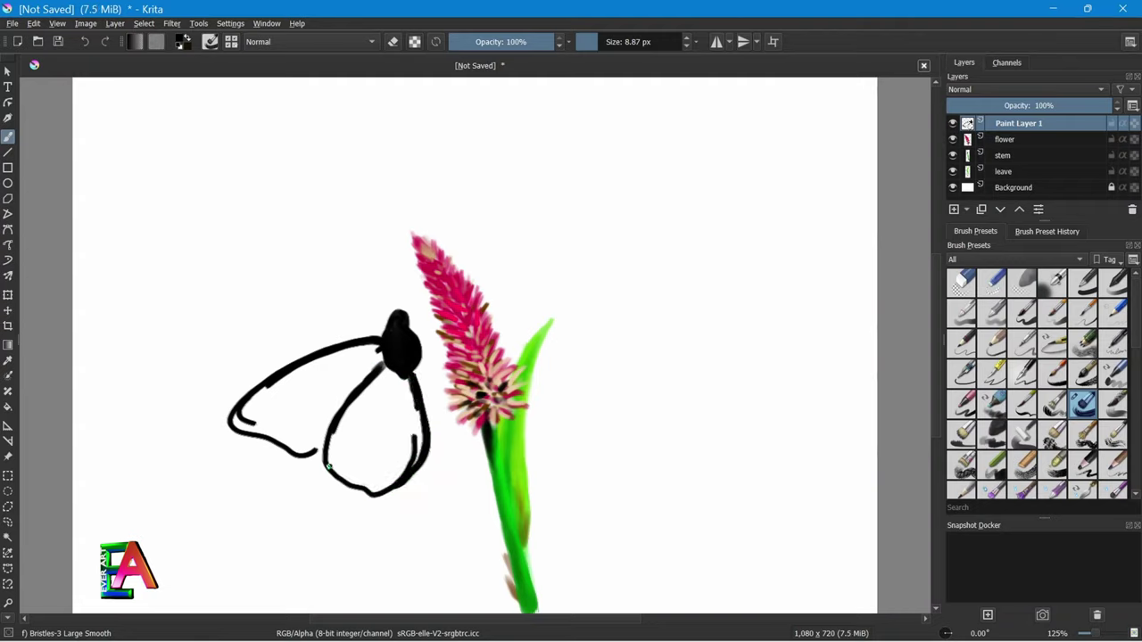
{"action": "mouse_move", "coordinate": [234, 427]}
{"action": "left_mouse_down"}
{"action": "mouse_move", "coordinate": [293, 373]}
{"action": "mouse_move", "coordinate": [324, 357]}
{"action": "mouse_move", "coordinate": [283, 382]}
{"action": "mouse_move", "coordinate": [352, 352]}
{"action": "mouse_move", "coordinate": [246, 412]}
{"action": "mouse_move", "coordinate": [241, 425]}
{"action": "mouse_move", "coordinate": [295, 443]}
{"action": "mouse_move", "coordinate": [255, 419]}
{"action": "mouse_move", "coordinate": [276, 390]}
{"action": "mouse_move", "coordinate": [390, 347]}
{"action": "mouse_move", "coordinate": [332, 457]}
{"action": "mouse_move", "coordinate": [389, 355]}
{"action": "mouse_move", "coordinate": [339, 457]}
{"action": "mouse_move", "coordinate": [359, 483]}
{"action": "mouse_move", "coordinate": [338, 442]}
{"action": "mouse_move", "coordinate": [376, 487]}
{"action": "mouse_move", "coordinate": [414, 424]}
{"action": "mouse_move", "coordinate": [409, 459]}
{"action": "mouse_move", "coordinate": [381, 478]}
{"action": "mouse_move", "coordinate": [406, 440]}
{"action": "mouse_move", "coordinate": [414, 386]}
{"action": "mouse_move", "coordinate": [410, 480]}
{"action": "mouse_move", "coordinate": [364, 462]}
{"action": "left_mouse_up"}
Fill both butterfly wings with orange-red using a brush of about 16 px.
{"action": "right_click", "coordinate": [319, 355]}
{"action": "left_click", "coordinate": [602, 42]}
{"action": "right_click", "coordinate": [410, 332]}
{"action": "left_click", "coordinate": [374, 319]}
{"action": "left_click", "coordinate": [384, 322]}
{"action": "left_click", "coordinate": [265, 410]}
{"action": "right_click", "coordinate": [314, 371]}
{"action": "mouse_move", "coordinate": [265, 411]}
{"action": "left_mouse_down"}
{"action": "mouse_move", "coordinate": [325, 379]}
{"action": "mouse_move", "coordinate": [277, 420]}
{"action": "mouse_move", "coordinate": [287, 431]}
{"action": "mouse_move", "coordinate": [257, 418]}
{"action": "mouse_move", "coordinate": [319, 439]}
{"action": "mouse_move", "coordinate": [331, 392]}
{"action": "mouse_move", "coordinate": [308, 391]}
{"action": "mouse_move", "coordinate": [325, 424]}
{"action": "mouse_move", "coordinate": [375, 353]}
{"action": "mouse_move", "coordinate": [345, 446]}
{"action": "mouse_move", "coordinate": [371, 384]}
{"action": "mouse_move", "coordinate": [374, 434]}
{"action": "mouse_move", "coordinate": [379, 419]}
{"action": "mouse_move", "coordinate": [402, 444]}
{"action": "left_mouse_up"}
Blend red over the inner parts of both wings toward the body.
{"action": "left_click", "coordinate": [301, 360]}
{"action": "right_click", "coordinate": [385, 364]}
{"action": "left_click", "coordinate": [354, 362]}
{"action": "right_click", "coordinate": [334, 416]}
{"action": "mouse_move", "coordinate": [334, 369]}
{"action": "left_mouse_down"}
{"action": "mouse_move", "coordinate": [321, 377]}
{"action": "mouse_move", "coordinate": [347, 375]}
{"action": "mouse_move", "coordinate": [287, 397]}
{"action": "left_mouse_up"}
{"action": "mouse_move", "coordinate": [375, 397]}
{"action": "left_mouse_down"}
{"action": "mouse_move", "coordinate": [377, 370]}
{"action": "mouse_move", "coordinate": [360, 472]}
{"action": "mouse_move", "coordinate": [372, 398]}
{"action": "mouse_move", "coordinate": [400, 429]}
{"action": "left_mouse_up"}
Save the painting under the name bb.
{"action": "key", "text": "ctrl+s"}
{"action": "type", "text": "bb"}
{"action": "key", "text": "Return"}
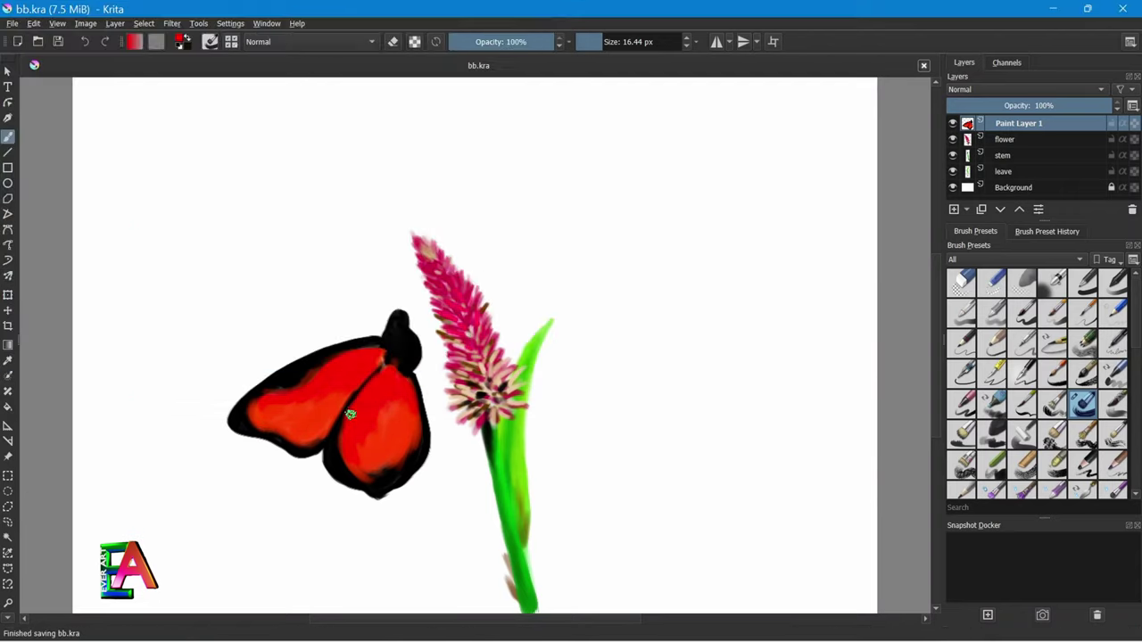
Shade the upper edge and inner areas of both wings with dark red.
{"action": "right_click", "coordinate": [395, 315]}
{"action": "left_click", "coordinate": [393, 319]}
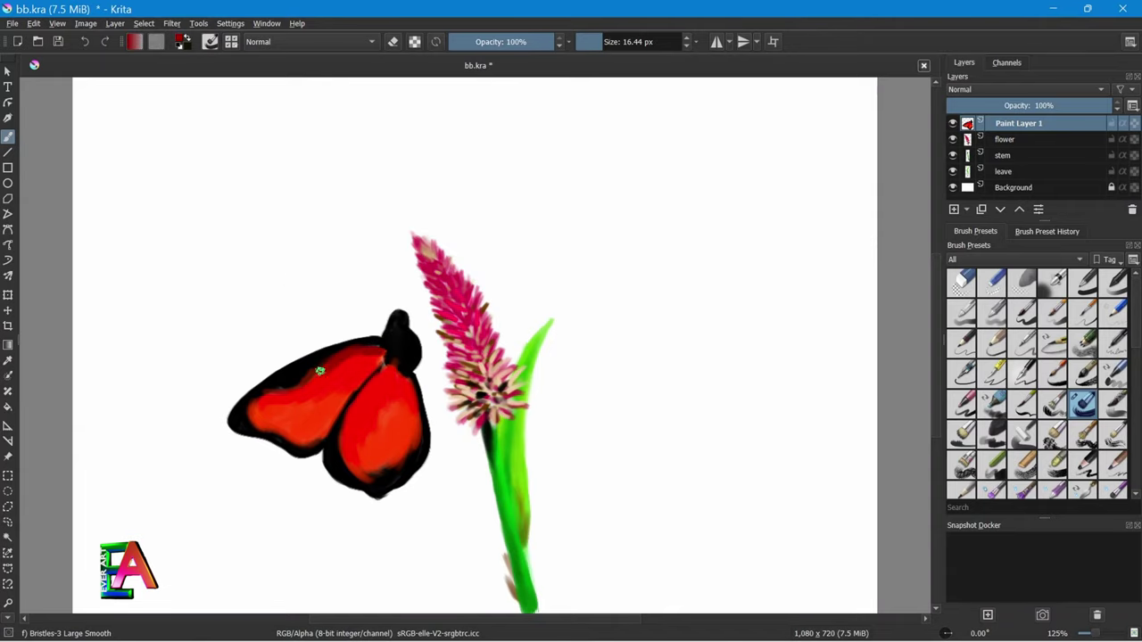
{"action": "mouse_move", "coordinate": [294, 383]}
{"action": "left_mouse_down"}
{"action": "mouse_move", "coordinate": [382, 352]}
{"action": "mouse_move", "coordinate": [265, 393]}
{"action": "mouse_move", "coordinate": [326, 386]}
{"action": "mouse_move", "coordinate": [330, 432]}
{"action": "left_mouse_up"}
{"action": "right_click", "coordinate": [400, 332]}
{"action": "left_click", "coordinate": [382, 341]}
{"action": "mouse_move", "coordinate": [334, 379]}
{"action": "left_mouse_down"}
{"action": "mouse_move", "coordinate": [288, 408]}
{"action": "mouse_move", "coordinate": [352, 383]}
{"action": "mouse_move", "coordinate": [408, 401]}
{"action": "mouse_move", "coordinate": [362, 448]}
{"action": "mouse_move", "coordinate": [381, 427]}
{"action": "left_mouse_up"}
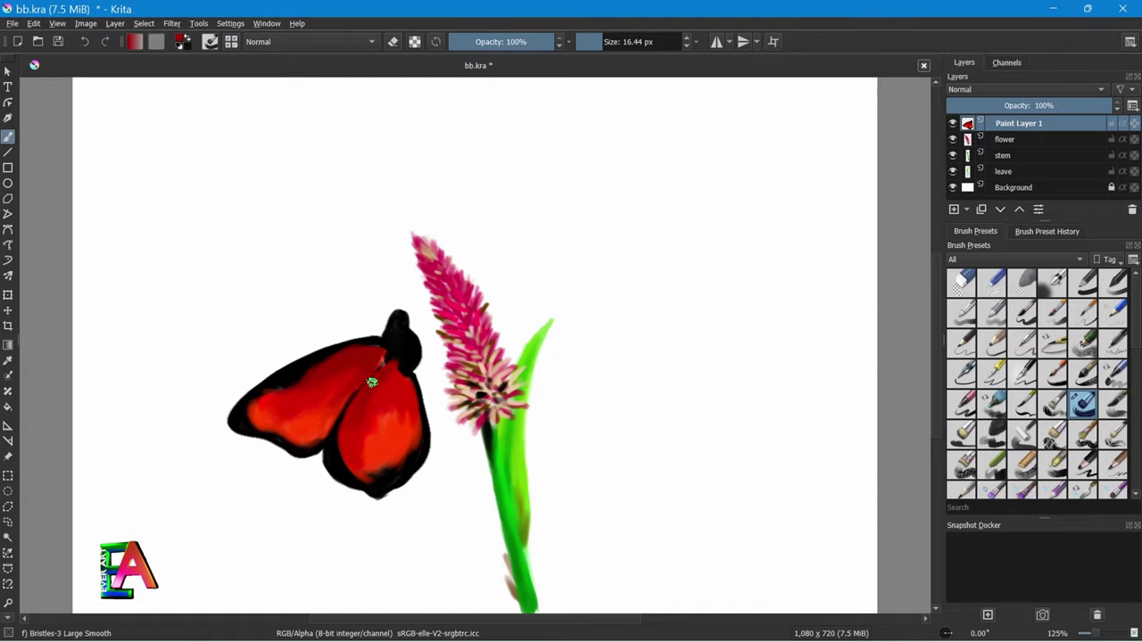
Draw thin black veins in the upper wing and soften the lower wing's dark border with a larger brush.
{"action": "right_click", "coordinate": [413, 338]}
{"action": "left_click", "coordinate": [386, 374]}
{"action": "right_click", "coordinate": [360, 392]}
{"action": "left_click_drag", "start_coordinate": [352, 366], "coordinate": [343, 367]}
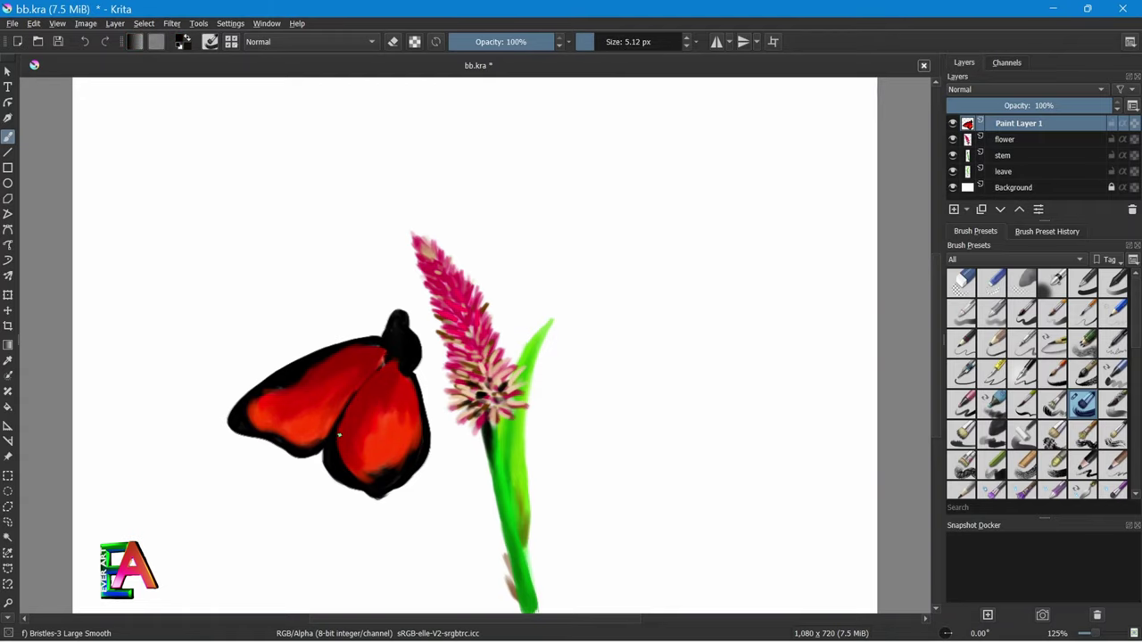
{"action": "left_click_drag", "start_coordinate": [340, 376], "coordinate": [380, 359]}
{"action": "key", "text": "bracketright"}
{"action": "left_click_drag", "start_coordinate": [332, 446], "coordinate": [363, 480]}
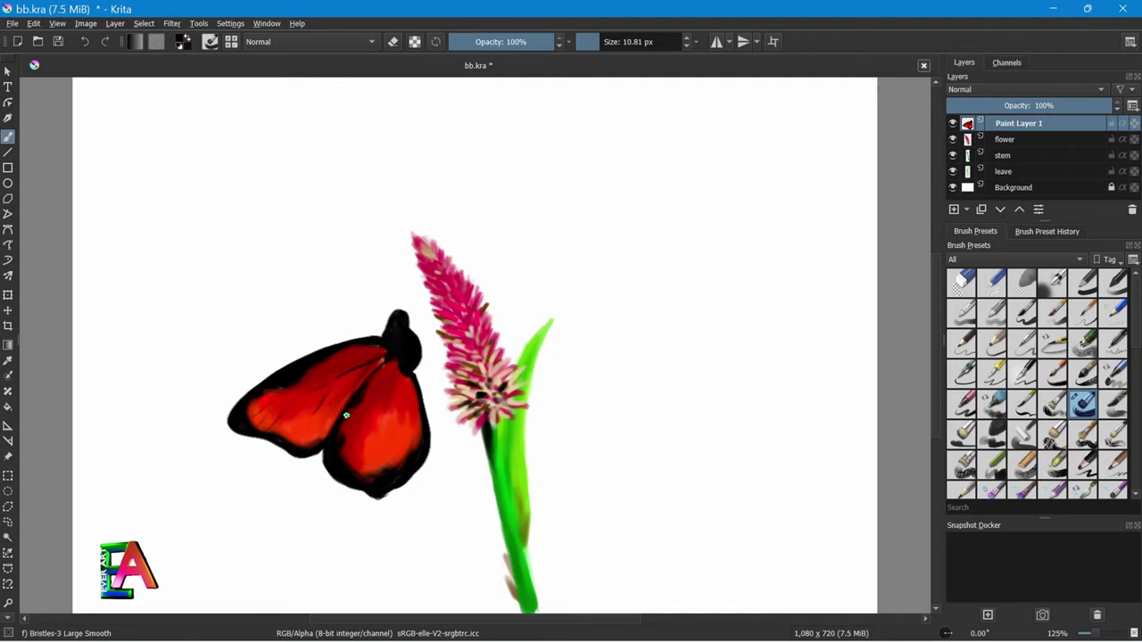
Draw black veins in the lower wing and curled antennae on the head with a fine brush of about 4.67 px.
{"action": "key", "text": "bracketleft"}
{"action": "key", "text": "bracketleft"}
{"action": "key", "text": "bracketleft"}
{"action": "key", "text": "bracketleft"}
{"action": "key", "text": "bracketleft"}
{"action": "key", "text": "bracketleft"}
{"action": "key", "text": "bracketright"}
{"action": "key", "text": "bracketright"}
{"action": "key", "text": "bracketright"}
{"action": "key", "text": "bracketright"}
{"action": "mouse_move", "coordinate": [395, 387]}
{"action": "left_mouse_down"}
{"action": "mouse_move", "coordinate": [389, 437]}
{"action": "mouse_move", "coordinate": [375, 446]}
{"action": "mouse_move", "coordinate": [385, 437]}
{"action": "left_mouse_up"}
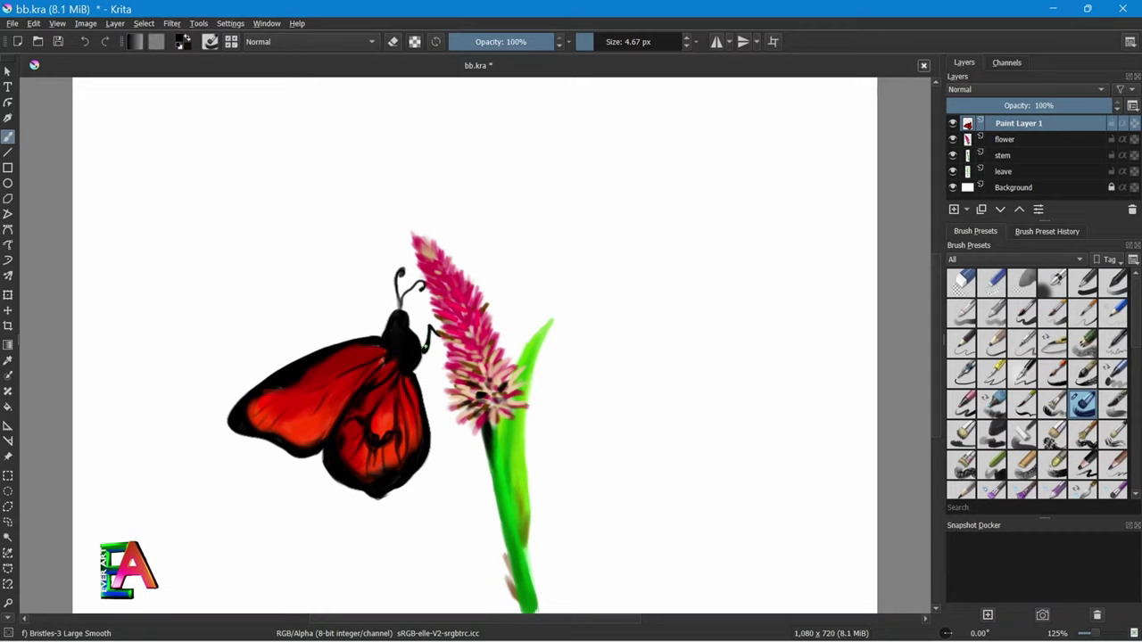
Draw the butterfly's thin black legs reaching from the body to the flower.
{"action": "mouse_move", "coordinate": [436, 326]}
{"action": "left_mouse_down"}
{"action": "mouse_move", "coordinate": [455, 314]}
{"action": "mouse_move", "coordinate": [426, 361]}
{"action": "mouse_move", "coordinate": [446, 378]}
{"action": "left_mouse_up"}
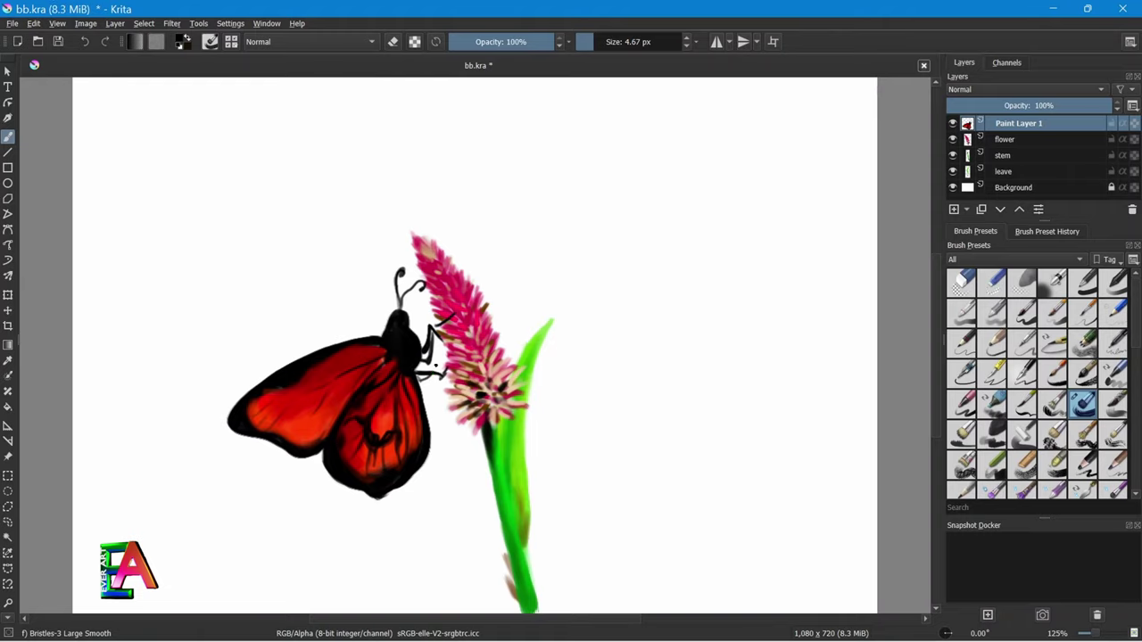
Paint thin yellow highlight streaks between the veins of the butterfly's lower wing with the 4.67 px brush.
{"action": "right_click", "coordinate": [428, 342]}
{"action": "left_click", "coordinate": [408, 314]}
{"action": "left_click", "coordinate": [423, 334]}
{"action": "right_click", "coordinate": [438, 342]}
{"action": "right_click", "coordinate": [472, 351]}
{"action": "left_click", "coordinate": [468, 338]}
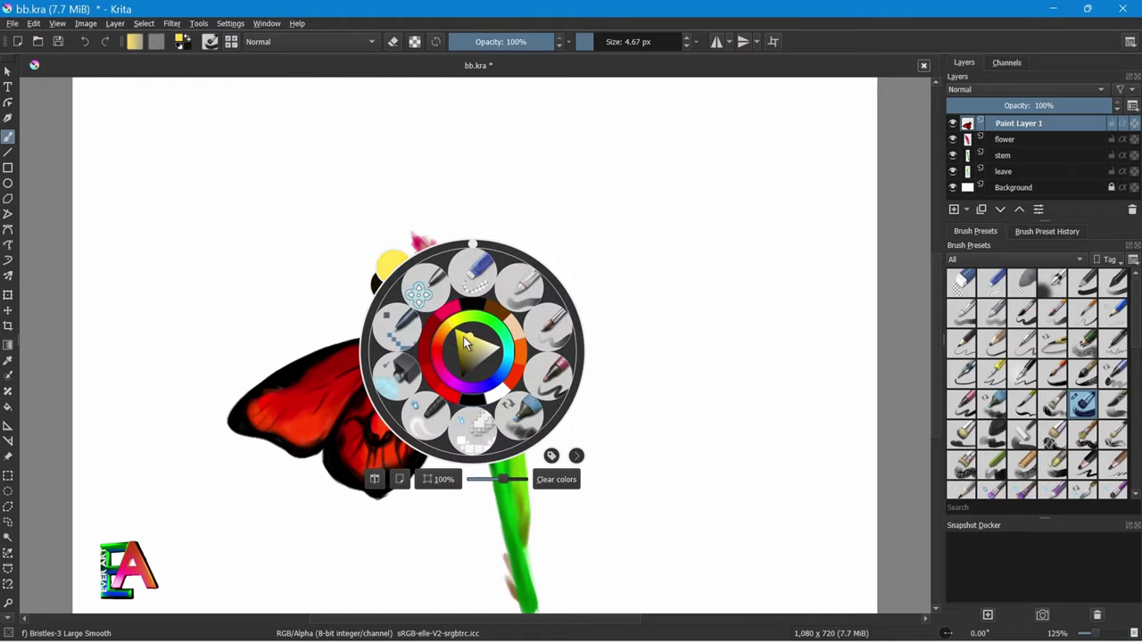
{"action": "left_click", "coordinate": [461, 336]}
{"action": "right_click", "coordinate": [461, 335]}
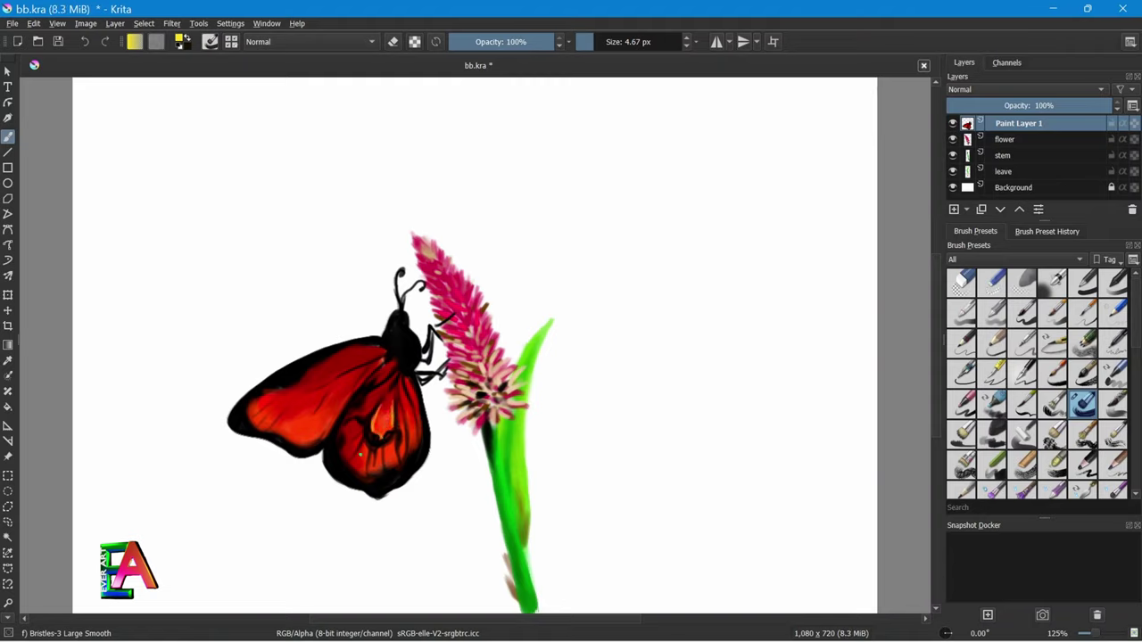
{"action": "mouse_move", "coordinate": [361, 433]}
{"action": "left_mouse_down"}
{"action": "mouse_move", "coordinate": [347, 445]}
{"action": "mouse_move", "coordinate": [369, 468]}
{"action": "mouse_move", "coordinate": [373, 453]}
{"action": "left_mouse_up"}
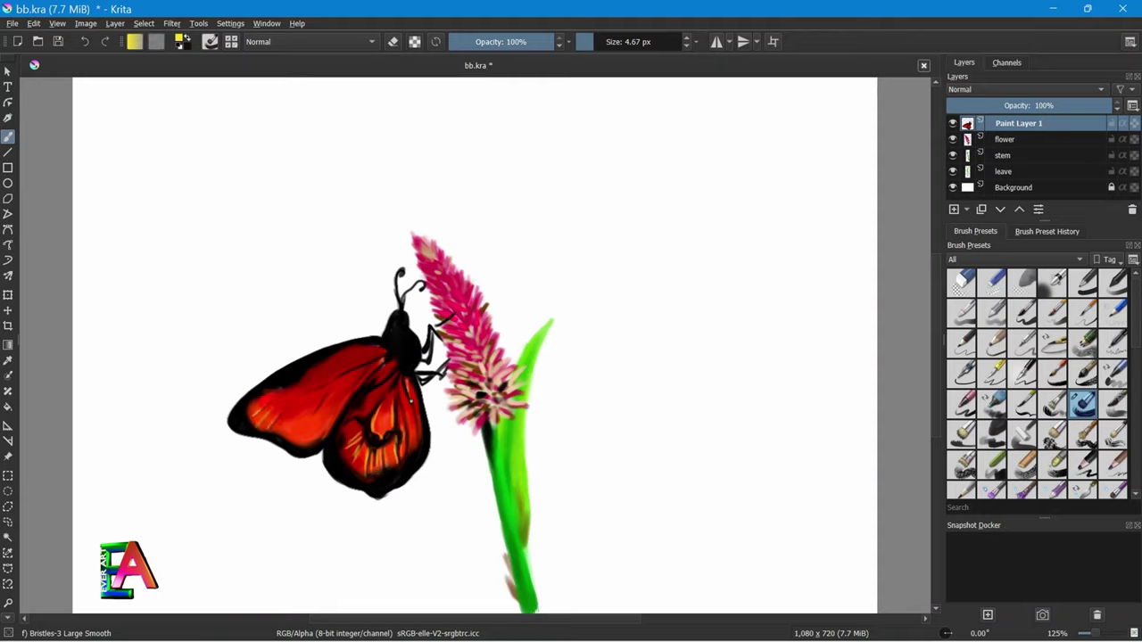
{"action": "left_click_drag", "start_coordinate": [401, 389], "coordinate": [403, 450]}
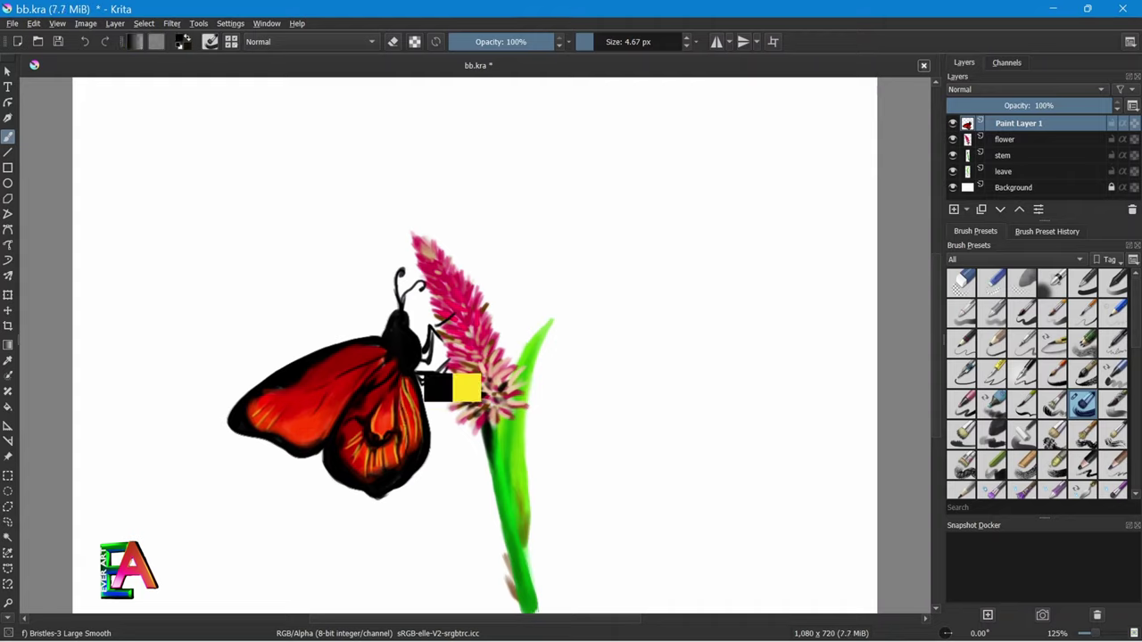
Add a black vein and more yellow-orange streaks to the lower wing, enlarging the brush to about 10.73 px.
{"action": "left_click", "coordinate": [406, 386], "text": "ctrl"}
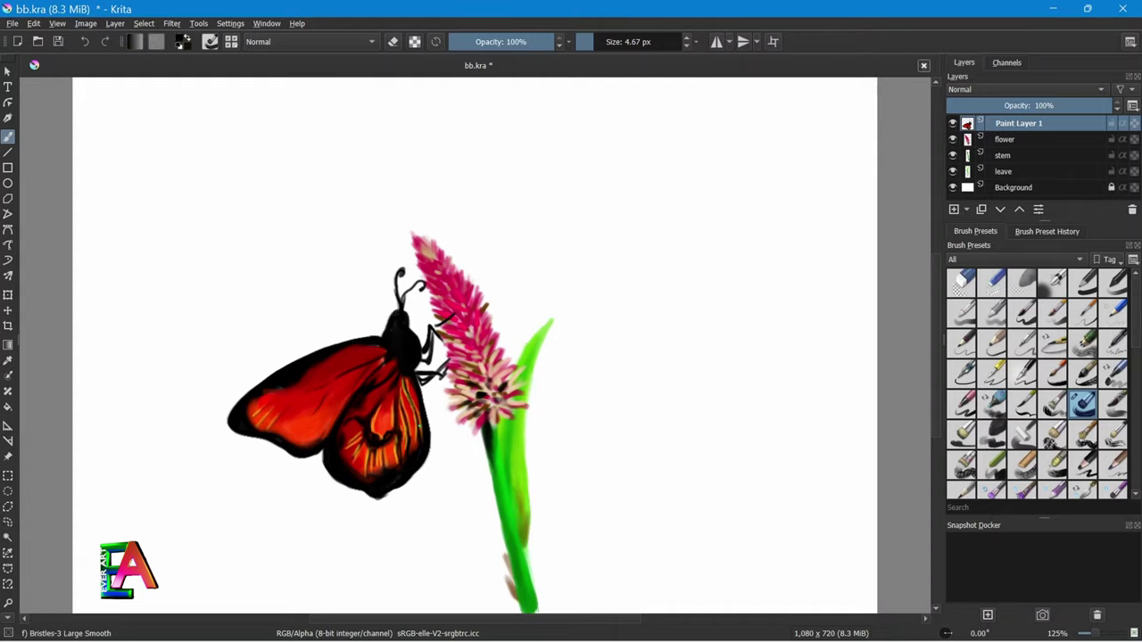
{"action": "right_click", "coordinate": [433, 361]}
{"action": "left_click", "coordinate": [457, 352]}
{"action": "right_click", "coordinate": [457, 352]}
{"action": "left_click_drag", "start_coordinate": [400, 387], "coordinate": [401, 408]}
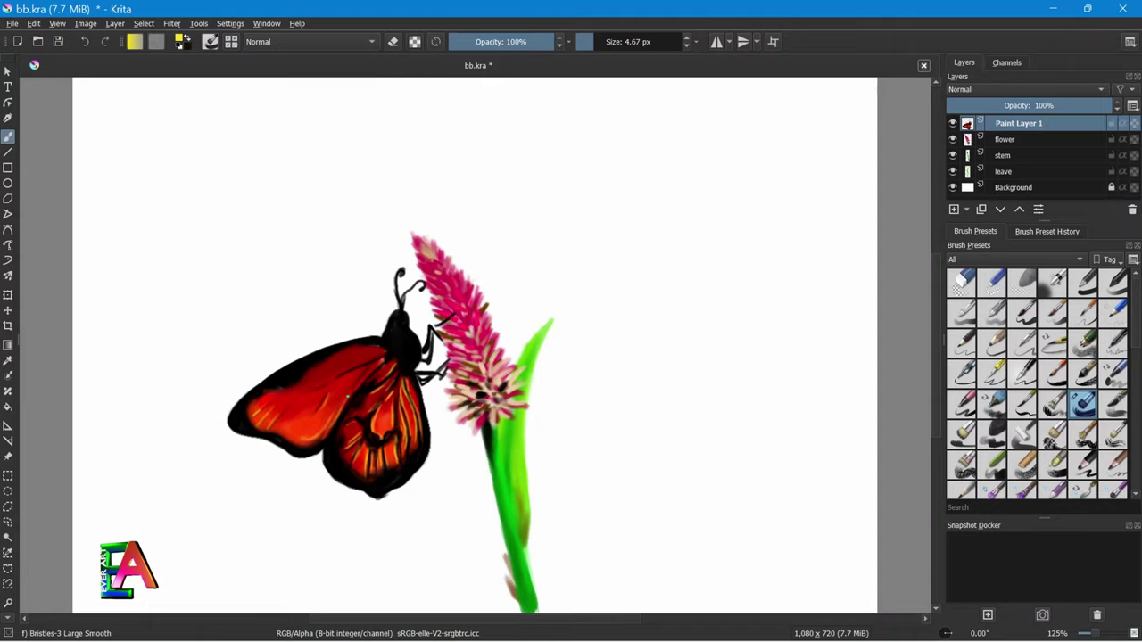
{"action": "key", "text": "bracketright"}
{"action": "left_click_drag", "start_coordinate": [363, 454], "coordinate": [361, 480]}
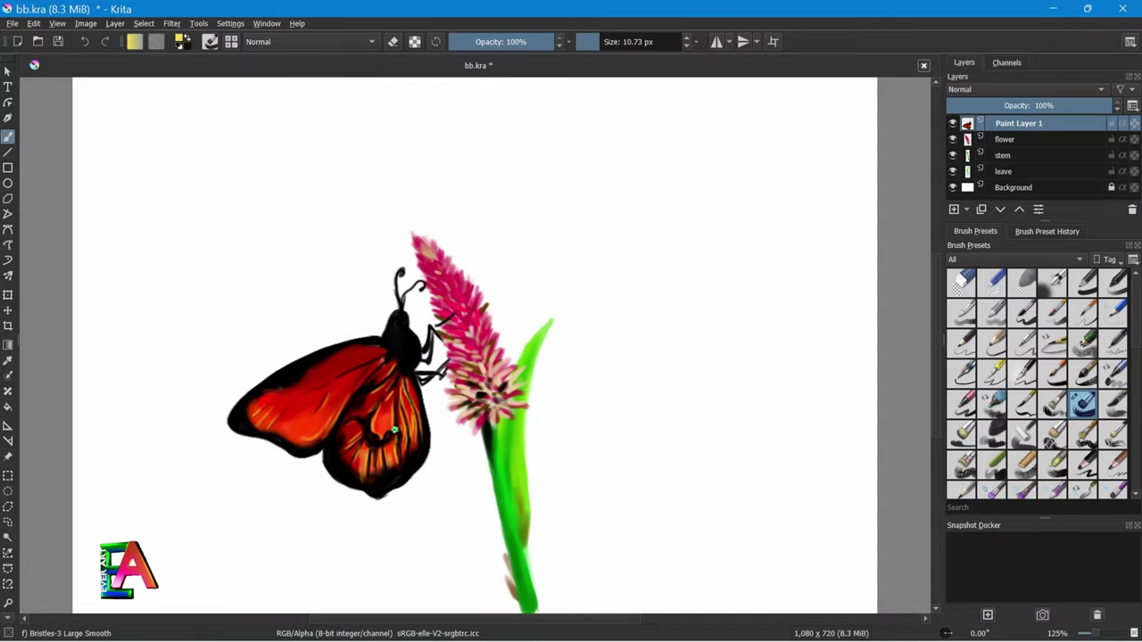
Dot white spots over the wings, their black borders and the butterfly's body with a fine brush of about 5 to 7 px.
{"action": "left_click", "coordinate": [401, 470], "text": "ctrl"}
{"action": "left_click", "coordinate": [459, 259], "text": "ctrl"}
{"action": "key", "text": "bracketleft"}
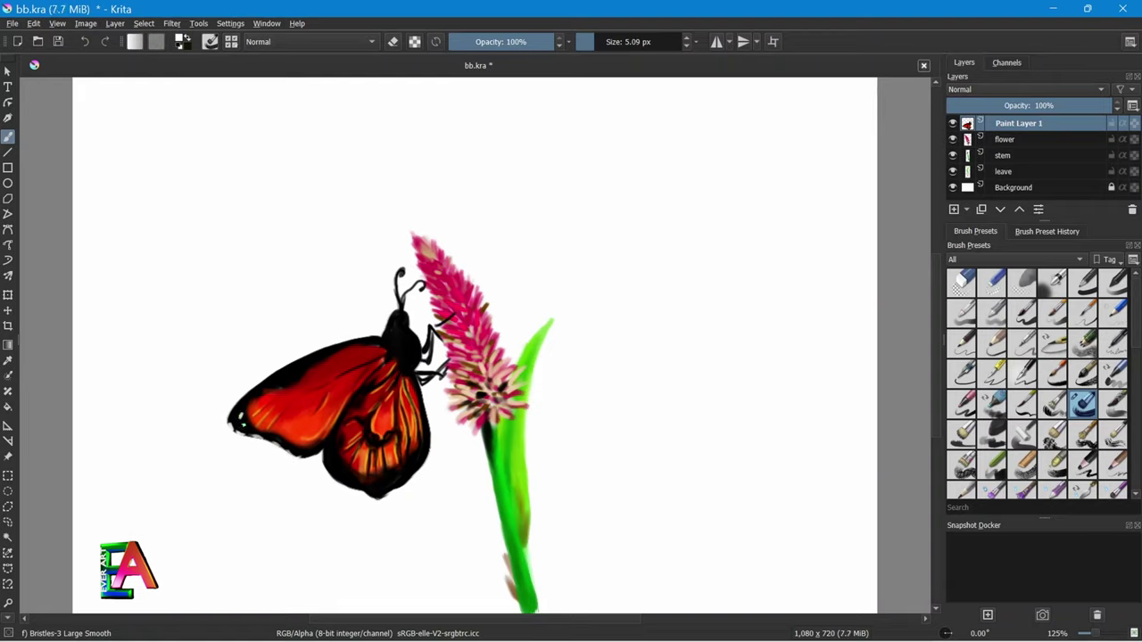
{"action": "left_click", "coordinate": [289, 449]}
{"action": "left_click", "coordinate": [302, 456]}
{"action": "left_click", "coordinate": [312, 455]}
{"action": "left_click", "coordinate": [258, 392]}
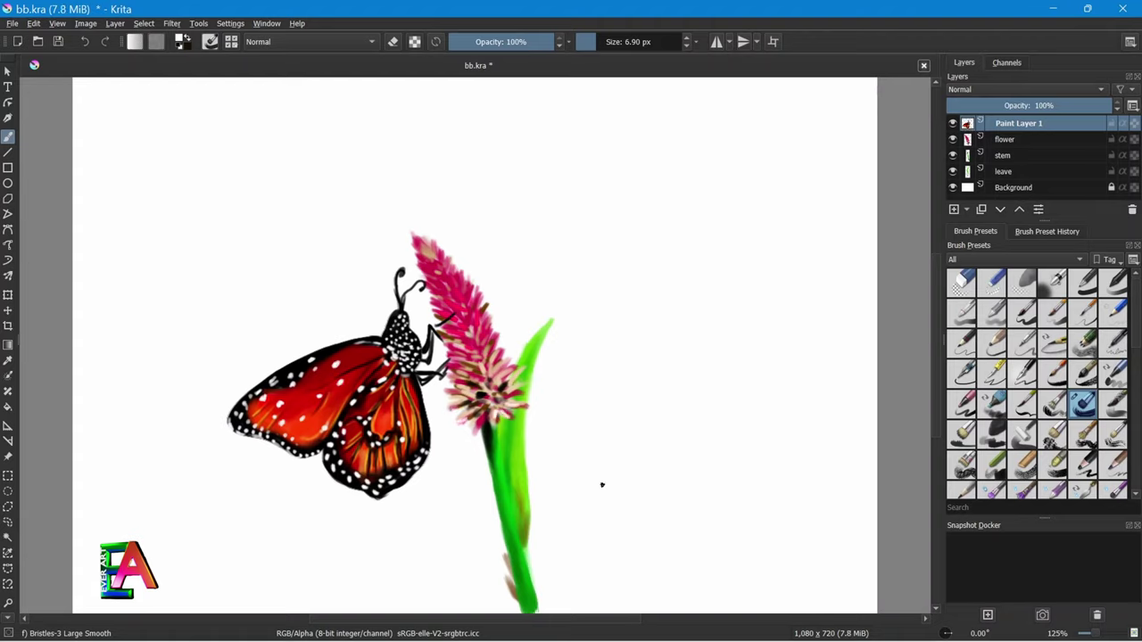
Add a paint layer directly above the Background layer and cover it in black with a soft airbrush of about 459 px.
{"action": "left_click", "coordinate": [954, 211]}
{"action": "mouse_move", "coordinate": [1053, 124]}
{"action": "left_mouse_down"}
{"action": "mouse_move", "coordinate": [1073, 176]}
{"action": "mouse_move", "coordinate": [1017, 198]}
{"action": "left_mouse_up"}
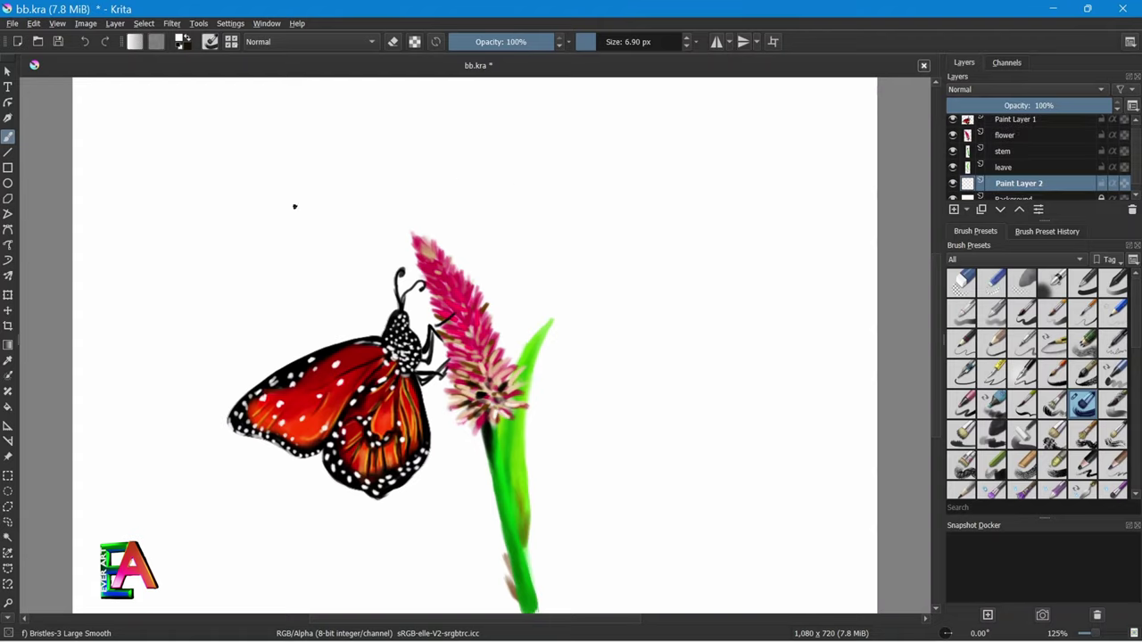
{"action": "key", "text": "slash"}
{"action": "right_click", "coordinate": [713, 265]}
{"action": "left_click", "coordinate": [721, 308]}
{"action": "mouse_move", "coordinate": [642, 161]}
{"action": "left_mouse_down"}
{"action": "mouse_move", "coordinate": [658, 148]}
{"action": "mouse_move", "coordinate": [816, 191]}
{"action": "mouse_move", "coordinate": [268, 548]}
{"action": "mouse_move", "coordinate": [825, 616]}
{"action": "left_mouse_up"}
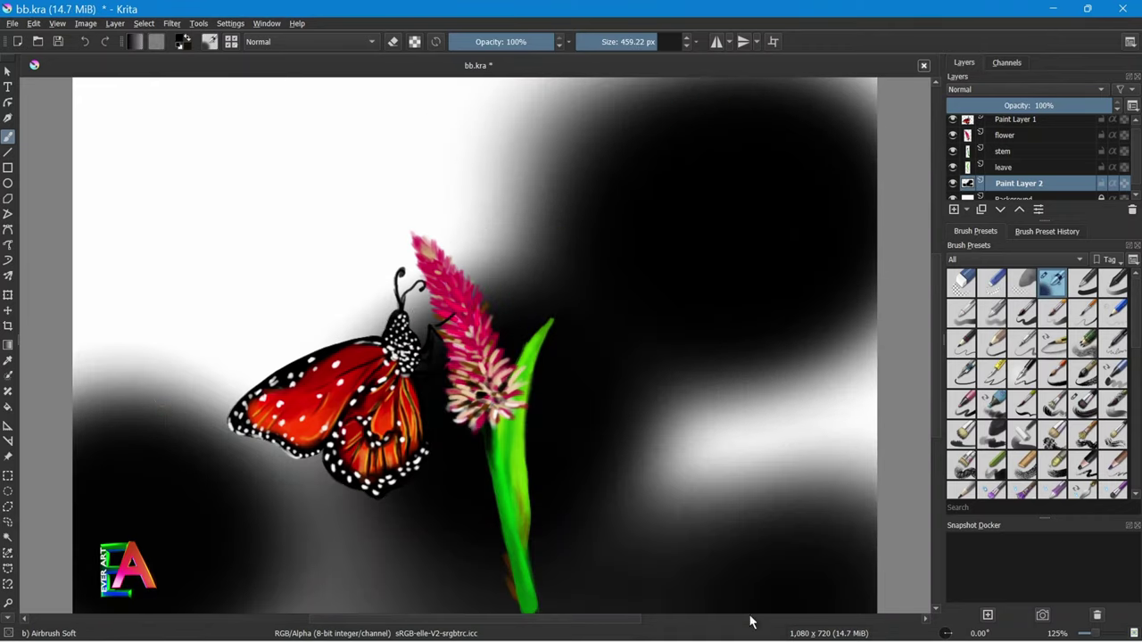
{"action": "left_click_drag", "start_coordinate": [156, 183], "coordinate": [357, 141]}
Airbrush large soft green patches over the black background, varying the brush size.
{"action": "right_click", "coordinate": [596, 271]}
{"action": "left_click", "coordinate": [626, 253]}
{"action": "left_click", "coordinate": [592, 257]}
{"action": "mouse_move", "coordinate": [214, 332]}
{"action": "left_mouse_down"}
{"action": "mouse_move", "coordinate": [129, 342]}
{"action": "mouse_move", "coordinate": [219, 333]}
{"action": "left_mouse_up"}
{"action": "mouse_move", "coordinate": [227, 347]}
{"action": "left_mouse_down", "text": "shift"}
{"action": "mouse_move", "coordinate": [158, 347]}
{"action": "mouse_move", "coordinate": [303, 405]}
{"action": "mouse_move", "coordinate": [383, 541]}
{"action": "mouse_move", "coordinate": [744, 266]}
{"action": "mouse_move", "coordinate": [211, 237]}
{"action": "mouse_move", "coordinate": [152, 526]}
{"action": "left_mouse_up", "text": "shift"}
{"action": "right_click", "coordinate": [456, 298]}
{"action": "left_click", "coordinate": [464, 287]}
{"action": "left_click", "coordinate": [684, 230]}
{"action": "left_click_drag", "start_coordinate": [685, 230], "coordinate": [671, 230], "text": "shift"}
{"action": "left_click_drag", "start_coordinate": [794, 383], "coordinate": [767, 393]}
{"action": "mouse_move", "coordinate": [644, 264]}
{"action": "left_mouse_down"}
{"action": "mouse_move", "coordinate": [178, 364]}
{"action": "mouse_move", "coordinate": [362, 479]}
{"action": "mouse_move", "coordinate": [523, 536]}
{"action": "mouse_move", "coordinate": [646, 253]}
{"action": "left_mouse_up"}
{"action": "key", "text": "bracketleft"}
Pick a brighter green and airbrush lighter patches around the butterfly and in the upper right of the background.
{"action": "right_click", "coordinate": [627, 273]}
{"action": "left_click", "coordinate": [631, 267]}
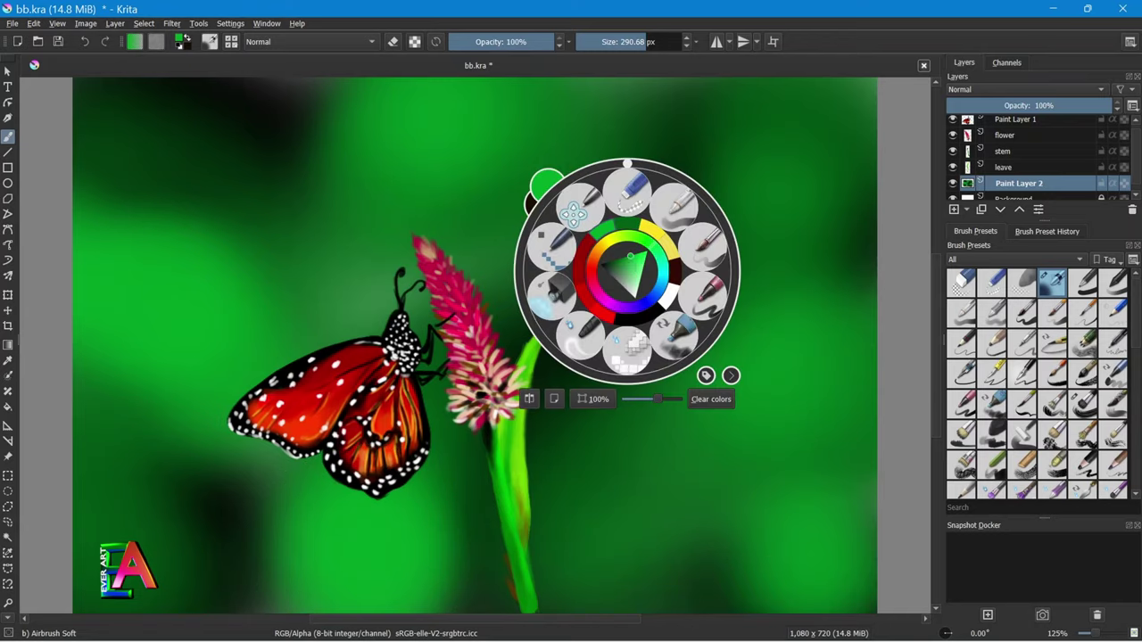
{"action": "left_click", "coordinate": [682, 263]}
{"action": "mouse_move", "coordinate": [256, 321]}
{"action": "left_mouse_down"}
{"action": "mouse_move", "coordinate": [449, 612]}
{"action": "mouse_move", "coordinate": [487, 620]}
{"action": "left_mouse_up"}
{"action": "left_click_drag", "start_coordinate": [468, 276], "coordinate": [414, 276], "text": "shift"}
{"action": "left_click_drag", "start_coordinate": [268, 190], "coordinate": [255, 181]}
{"action": "mouse_move", "coordinate": [662, 223]}
{"action": "left_mouse_down"}
{"action": "mouse_move", "coordinate": [706, 209]}
{"action": "mouse_move", "coordinate": [654, 232]}
{"action": "left_mouse_up"}
Airbrush soft yellow-green leaf-like streaks across the background, below the butterfly and curving through the right side.
{"action": "right_click", "coordinate": [643, 259]}
{"action": "left_click", "coordinate": [638, 233]}
{"action": "mouse_move", "coordinate": [293, 212]}
{"action": "left_mouse_down"}
{"action": "mouse_move", "coordinate": [350, 245]}
{"action": "mouse_move", "coordinate": [307, 240]}
{"action": "left_mouse_up"}
{"action": "mouse_move", "coordinate": [335, 170]}
{"action": "left_mouse_down"}
{"action": "mouse_move", "coordinate": [348, 196]}
{"action": "mouse_move", "coordinate": [416, 213]}
{"action": "left_mouse_up"}
{"action": "left_click_drag", "start_coordinate": [570, 221], "coordinate": [551, 222], "text": "shift"}
{"action": "left_click_drag", "start_coordinate": [402, 492], "coordinate": [430, 593]}
{"action": "left_click_drag", "start_coordinate": [116, 308], "coordinate": [207, 403]}
{"action": "left_click_drag", "start_coordinate": [573, 397], "coordinate": [644, 484]}
{"action": "left_click_drag", "start_coordinate": [810, 521], "coordinate": [573, 416]}
{"action": "left_click_drag", "start_coordinate": [837, 499], "coordinate": [788, 284]}
Change the airbrush colour and paint long soft strokes through the lower right and along the right edge of the background.
{"action": "right_click", "coordinate": [658, 270]}
{"action": "left_click", "coordinate": [651, 312]}
{"action": "left_click_drag", "start_coordinate": [823, 541], "coordinate": [547, 447]}
{"action": "mouse_move", "coordinate": [816, 436]}
{"action": "left_mouse_down"}
{"action": "mouse_move", "coordinate": [777, 371]}
{"action": "mouse_move", "coordinate": [541, 224]}
{"action": "mouse_move", "coordinate": [485, 255]}
{"action": "mouse_move", "coordinate": [242, 556]}
{"action": "mouse_move", "coordinate": [402, 562]}
{"action": "mouse_move", "coordinate": [612, 548]}
{"action": "mouse_move", "coordinate": [527, 365]}
{"action": "mouse_move", "coordinate": [663, 413]}
{"action": "mouse_move", "coordinate": [530, 142]}
{"action": "mouse_move", "coordinate": [816, 116]}
{"action": "left_mouse_up"}
Change the airbrush colour again and add blurred strokes behind the flower, around the butterfly and beside the stem.
{"action": "right_click", "coordinate": [574, 203]}
{"action": "left_click", "coordinate": [575, 162]}
{"action": "mouse_move", "coordinate": [777, 298]}
{"action": "left_mouse_down"}
{"action": "mouse_move", "coordinate": [500, 339]}
{"action": "mouse_move", "coordinate": [585, 480]}
{"action": "mouse_move", "coordinate": [379, 453]}
{"action": "mouse_move", "coordinate": [405, 463]}
{"action": "left_mouse_up"}
{"action": "left_click_drag", "start_coordinate": [384, 526], "coordinate": [397, 585]}
{"action": "left_click_drag", "start_coordinate": [377, 455], "coordinate": [390, 591]}
{"action": "mouse_move", "coordinate": [448, 618]}
{"action": "left_mouse_down"}
{"action": "mouse_move", "coordinate": [384, 618]}
{"action": "mouse_move", "coordinate": [441, 618]}
{"action": "left_mouse_up"}
{"action": "left_click_drag", "start_coordinate": [121, 366], "coordinate": [241, 446]}
{"action": "left_click_drag", "start_coordinate": [216, 220], "coordinate": [400, 260]}
{"action": "mouse_move", "coordinate": [569, 253]}
{"action": "left_mouse_down"}
{"action": "mouse_move", "coordinate": [551, 277]}
{"action": "mouse_move", "coordinate": [590, 324]}
{"action": "left_mouse_up"}
{"action": "left_click_drag", "start_coordinate": [615, 450], "coordinate": [655, 491]}
Darken the lower corners, left edge and upper part of the background with a near-black airbrush of about 192 px.
{"action": "right_click", "coordinate": [652, 232]}
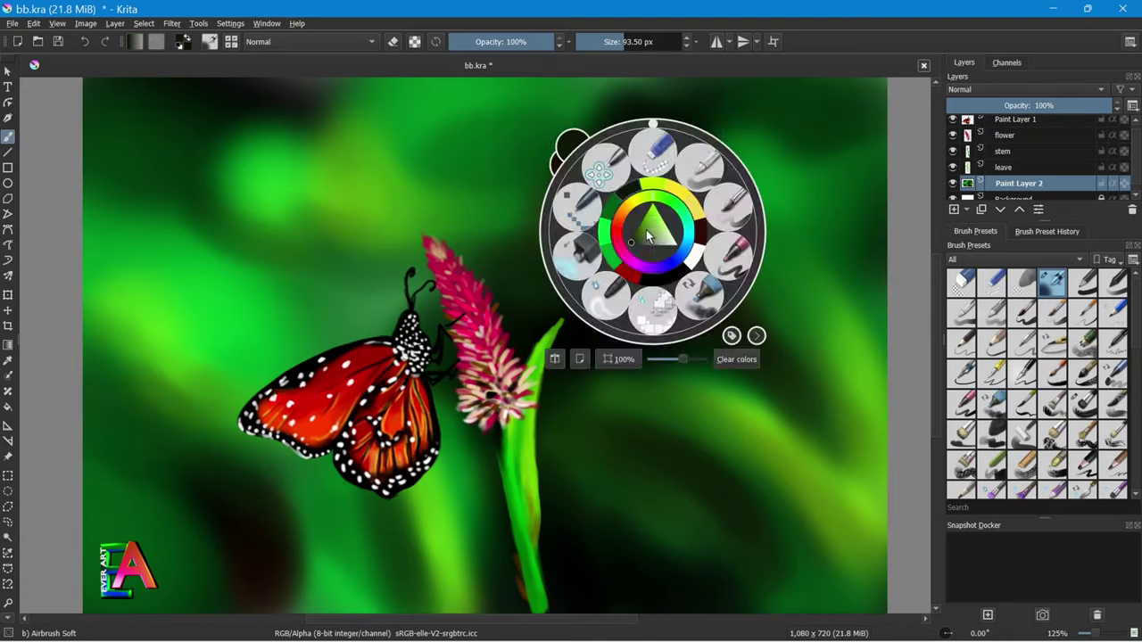
{"action": "left_click_drag", "start_coordinate": [144, 552], "coordinate": [139, 562]}
{"action": "left_click_drag", "start_coordinate": [267, 489], "coordinate": [341, 488]}
{"action": "mouse_move", "coordinate": [129, 546]}
{"action": "left_mouse_down"}
{"action": "mouse_move", "coordinate": [152, 571]}
{"action": "mouse_move", "coordinate": [272, 580]}
{"action": "left_mouse_up"}
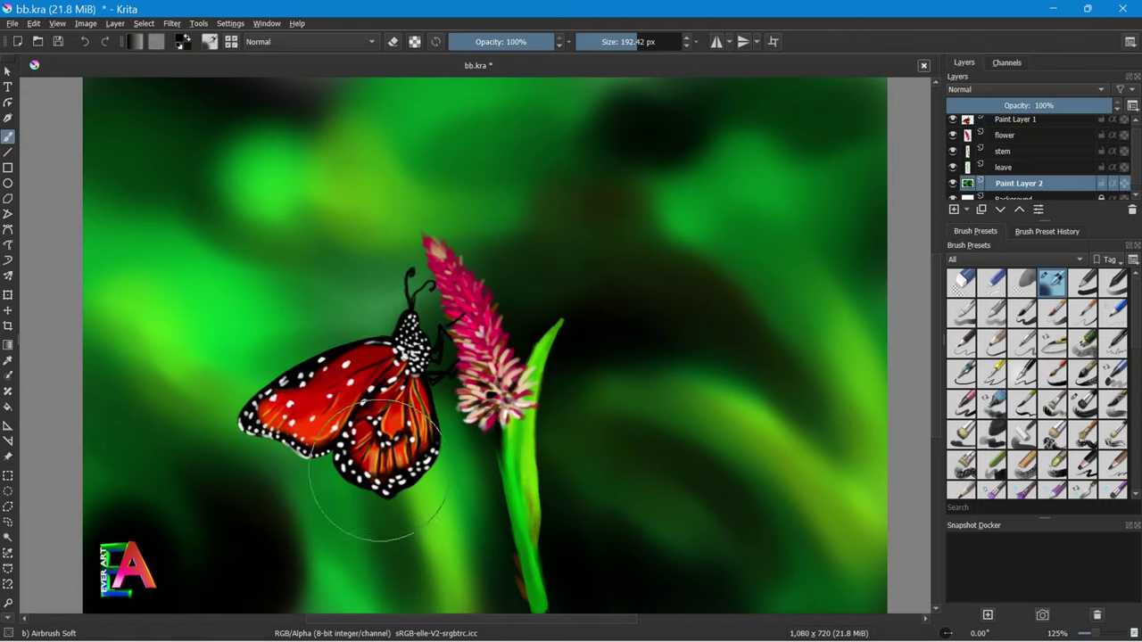
{"action": "left_click_drag", "start_coordinate": [687, 116], "coordinate": [446, 171]}
{"action": "left_click_drag", "start_coordinate": [822, 172], "coordinate": [739, 161]}
{"action": "left_click_drag", "start_coordinate": [599, 174], "coordinate": [562, 187]}
{"action": "left_click_drag", "start_coordinate": [112, 159], "coordinate": [210, 272]}
{"action": "left_click_drag", "start_coordinate": [98, 330], "coordinate": [142, 383]}
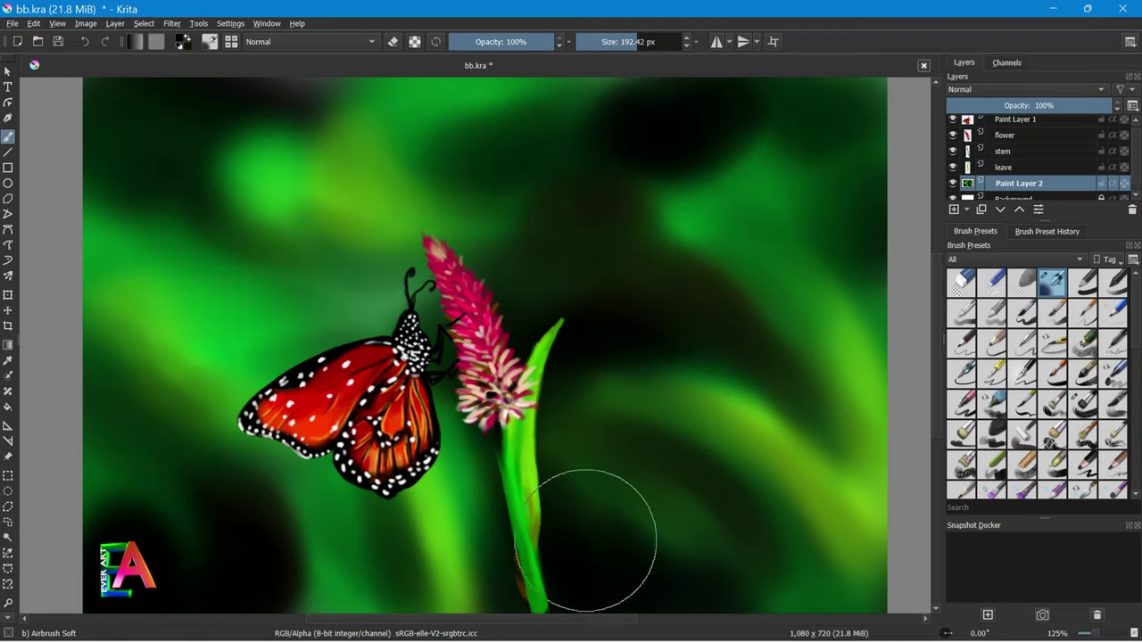
{"action": "left_click_drag", "start_coordinate": [700, 536], "coordinate": [785, 491]}
Sample colours from the background and airbrush them in broad strokes behind the flower and the butterfly.
{"action": "left_click", "coordinate": [748, 248], "text": "ctrl"}
{"action": "left_click_drag", "start_coordinate": [610, 495], "coordinate": [665, 512]}
{"action": "left_click_drag", "start_coordinate": [480, 326], "coordinate": [580, 301]}
{"action": "left_click", "coordinate": [647, 283], "text": "ctrl"}
{"action": "mouse_move", "coordinate": [785, 332]}
{"action": "left_mouse_down"}
{"action": "mouse_move", "coordinate": [612, 334]}
{"action": "mouse_move", "coordinate": [535, 294]}
{"action": "left_mouse_up"}
{"action": "mouse_move", "coordinate": [265, 505]}
{"action": "left_mouse_down"}
{"action": "mouse_move", "coordinate": [241, 370]}
{"action": "mouse_move", "coordinate": [250, 458]}
{"action": "mouse_move", "coordinate": [309, 461]}
{"action": "mouse_move", "coordinate": [232, 395]}
{"action": "mouse_move", "coordinate": [364, 212]}
{"action": "mouse_move", "coordinate": [457, 192]}
{"action": "left_mouse_up"}
{"action": "left_click", "coordinate": [531, 443], "text": "ctrl"}
{"action": "mouse_move", "coordinate": [268, 339]}
{"action": "left_mouse_down"}
{"action": "mouse_move", "coordinate": [204, 285]}
{"action": "mouse_move", "coordinate": [331, 230]}
{"action": "mouse_move", "coordinate": [229, 523]}
{"action": "mouse_move", "coordinate": [573, 431]}
{"action": "left_mouse_up"}
Airbrush soft patches of light beside the stem, right of the flower and below the butterfly.
{"action": "left_click", "coordinate": [599, 545], "text": "ctrl"}
{"action": "right_click", "coordinate": [637, 267]}
{"action": "mouse_move", "coordinate": [545, 477]}
{"action": "left_mouse_down"}
{"action": "mouse_move", "coordinate": [687, 428]}
{"action": "mouse_move", "coordinate": [676, 454]}
{"action": "left_mouse_up"}
{"action": "left_click", "coordinate": [671, 285]}
{"action": "left_click", "coordinate": [671, 248]}
{"action": "left_click", "coordinate": [626, 253]}
{"action": "left_click", "coordinate": [351, 526]}
Dab round bright-green and yellow bokeh spots into the upper background with the 192 px airbrush.
{"action": "right_click", "coordinate": [635, 204]}
{"action": "left_click", "coordinate": [621, 170]}
{"action": "left_click", "coordinate": [656, 190]}
{"action": "left_click", "coordinate": [203, 276]}
{"action": "mouse_move", "coordinate": [272, 275]}
{"action": "left_mouse_down"}
{"action": "mouse_move", "coordinate": [178, 497]}
{"action": "mouse_move", "coordinate": [442, 366]}
{"action": "mouse_move", "coordinate": [543, 467]}
{"action": "mouse_move", "coordinate": [796, 159]}
{"action": "left_mouse_up"}
{"action": "left_click", "coordinate": [113, 105]}
{"action": "right_click", "coordinate": [793, 429]}
{"action": "left_click", "coordinate": [810, 397]}
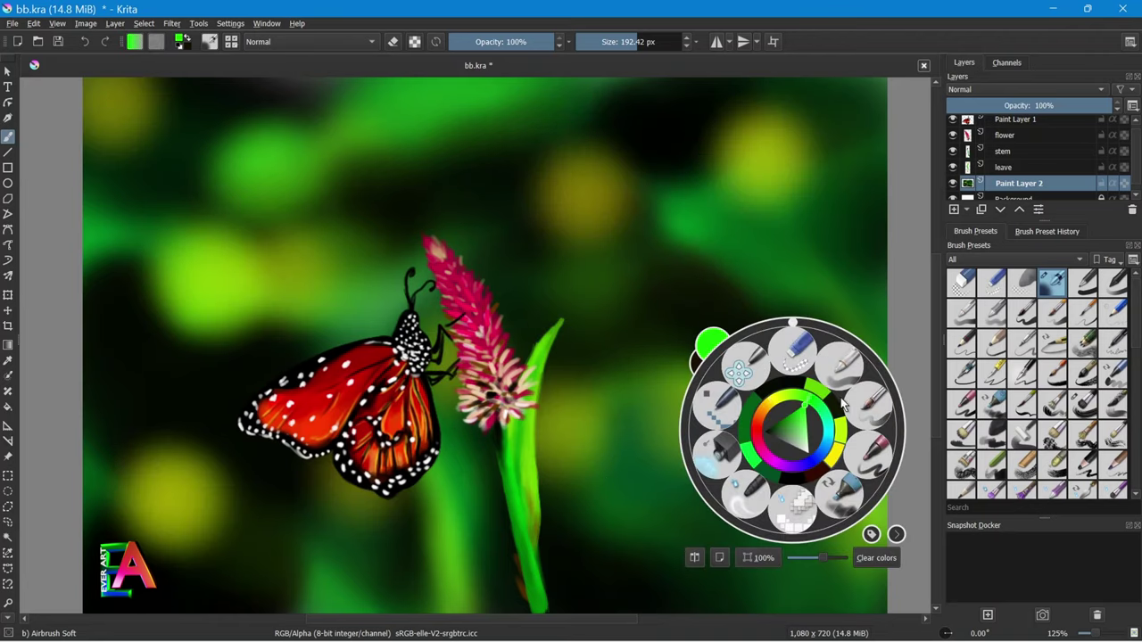
{"action": "left_click", "coordinate": [1081, 404]}
{"action": "left_click_drag", "start_coordinate": [878, 593], "coordinate": [656, 407]}
{"action": "key", "text": "ctrl+z"}
Blend the background's leaf streaks and bokeh spots with the Blender Basic brush at about 50 to 198 px.
{"action": "right_click", "coordinate": [695, 347]}
{"action": "left_click", "coordinate": [665, 424]}
{"action": "left_click", "coordinate": [1053, 451]}
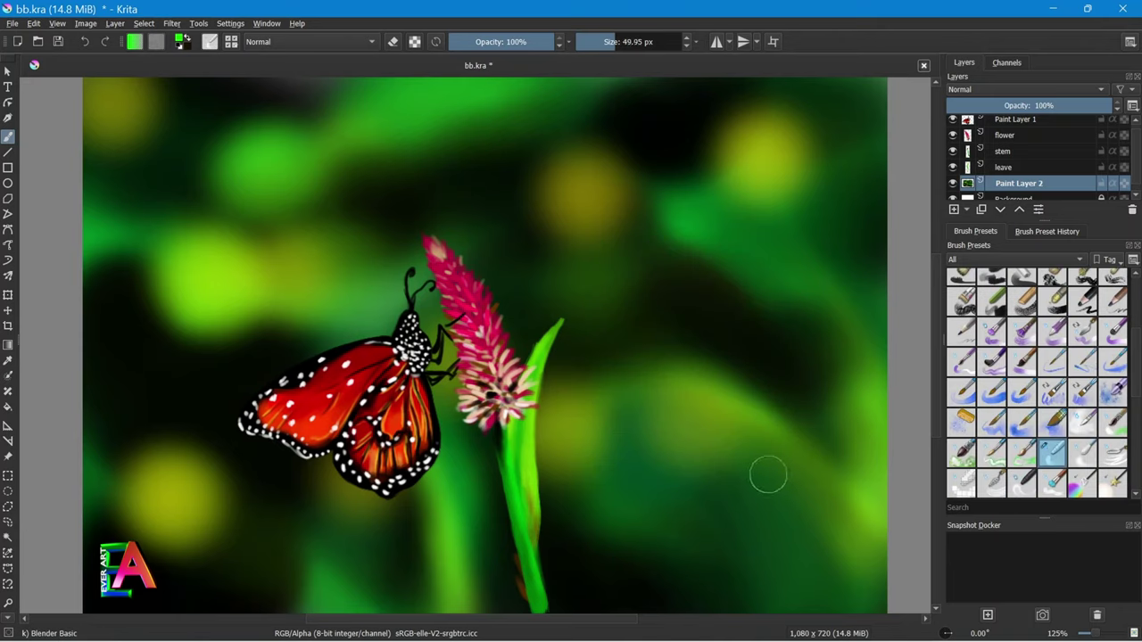
{"action": "left_click_drag", "start_coordinate": [768, 474], "coordinate": [810, 475]}
{"action": "left_click_drag", "start_coordinate": [858, 535], "coordinate": [695, 415]}
{"action": "left_click_drag", "start_coordinate": [858, 486], "coordinate": [687, 246]}
{"action": "left_click_drag", "start_coordinate": [462, 547], "coordinate": [440, 547]}
{"action": "left_click_drag", "start_coordinate": [445, 594], "coordinate": [412, 504]}
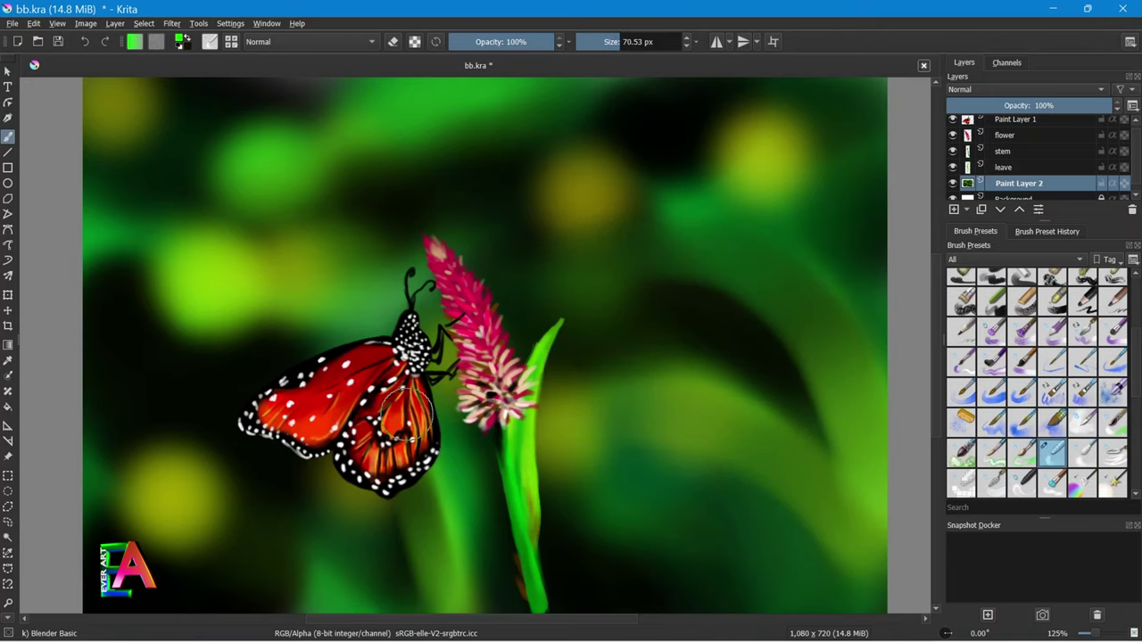
{"action": "left_click_drag", "start_coordinate": [173, 282], "coordinate": [248, 321]}
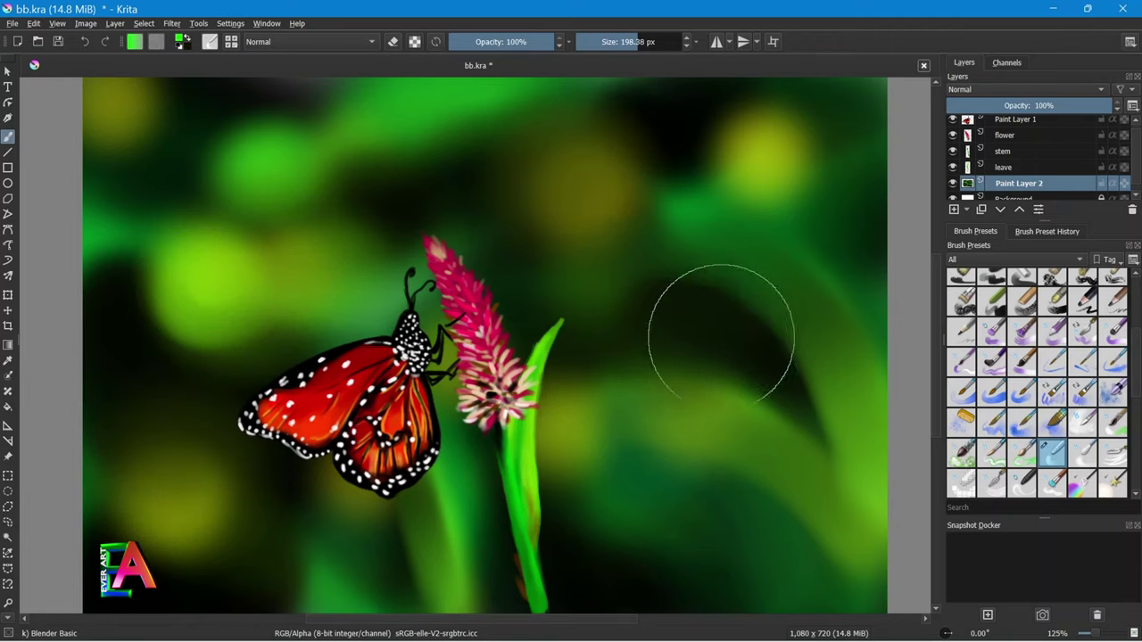
{"action": "left_click_drag", "start_coordinate": [365, 158], "coordinate": [730, 145]}
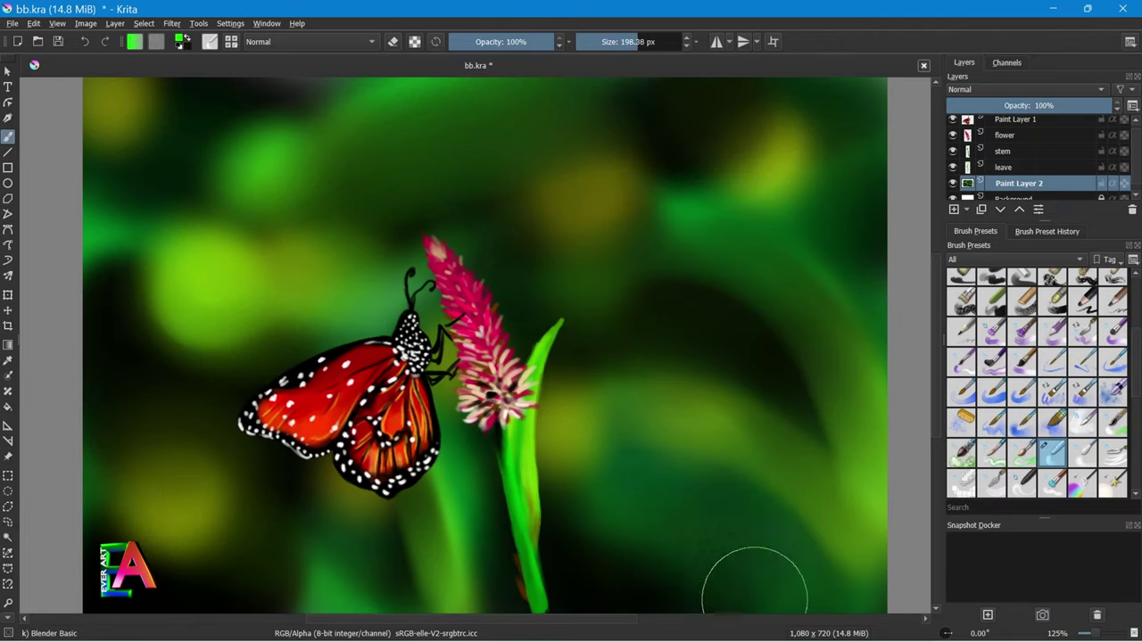
Shade the stem with black and dark green on the stem layer using the Bristles-3 Large Smooth brush at 10.69 px.
{"action": "right_click", "coordinate": [651, 304]}
{"action": "left_click", "coordinate": [631, 303]}
{"action": "scroll", "coordinate": [1053, 375], "scroll_direction": "up", "scroll_amount": 3}
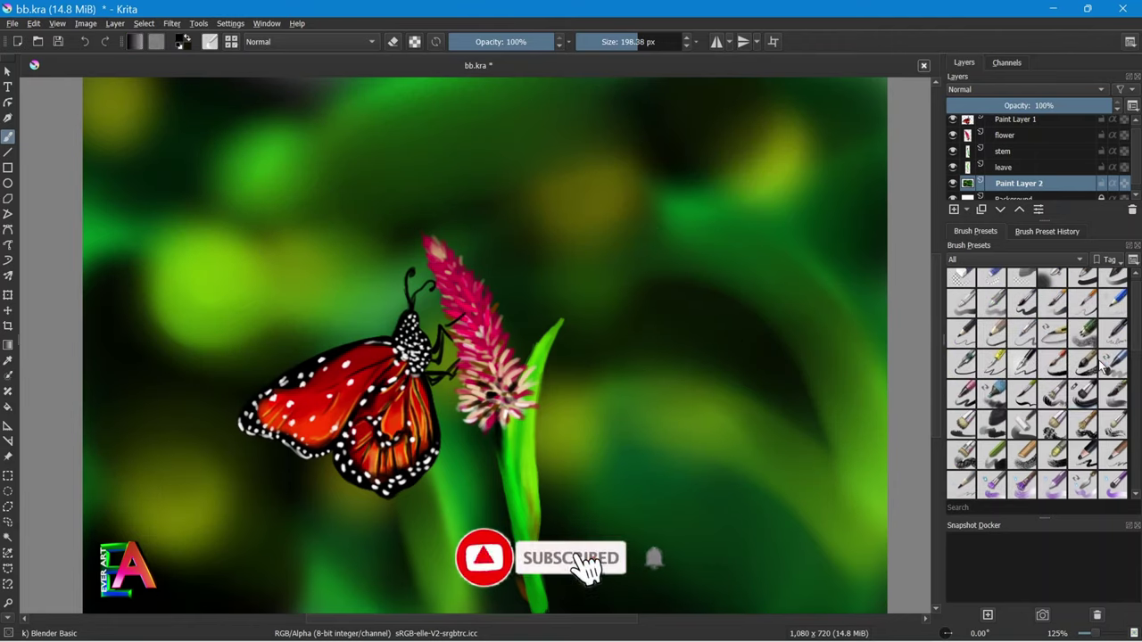
{"action": "left_click", "coordinate": [1083, 395]}
{"action": "left_click", "coordinate": [1006, 126]}
{"action": "left_click", "coordinate": [998, 156]}
{"action": "left_click_drag", "start_coordinate": [502, 466], "coordinate": [514, 552]}
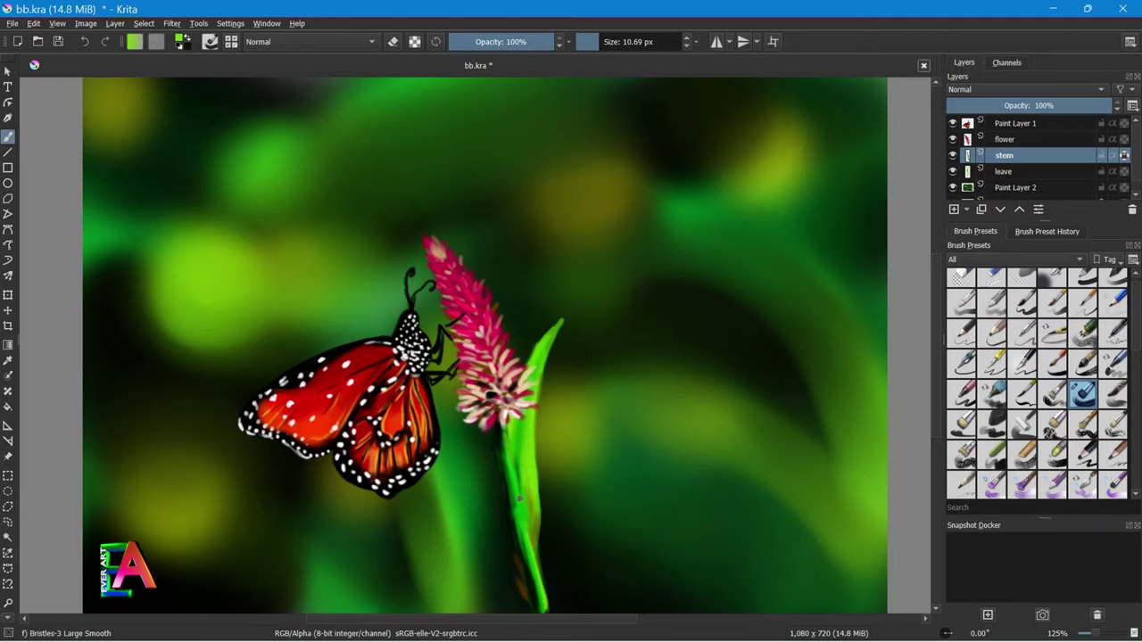
{"action": "left_click", "coordinate": [604, 484], "text": "ctrl"}
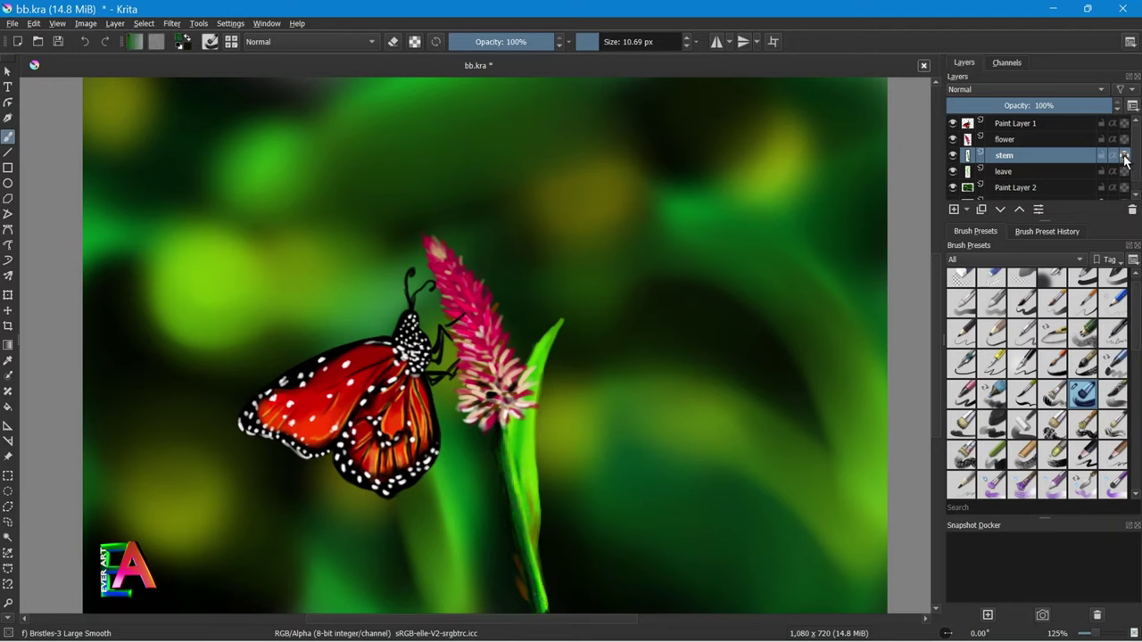
Paint dark green shading, yellow highlights and black shadow onto the leaf on the leave layer.
{"action": "left_click", "coordinate": [1031, 173]}
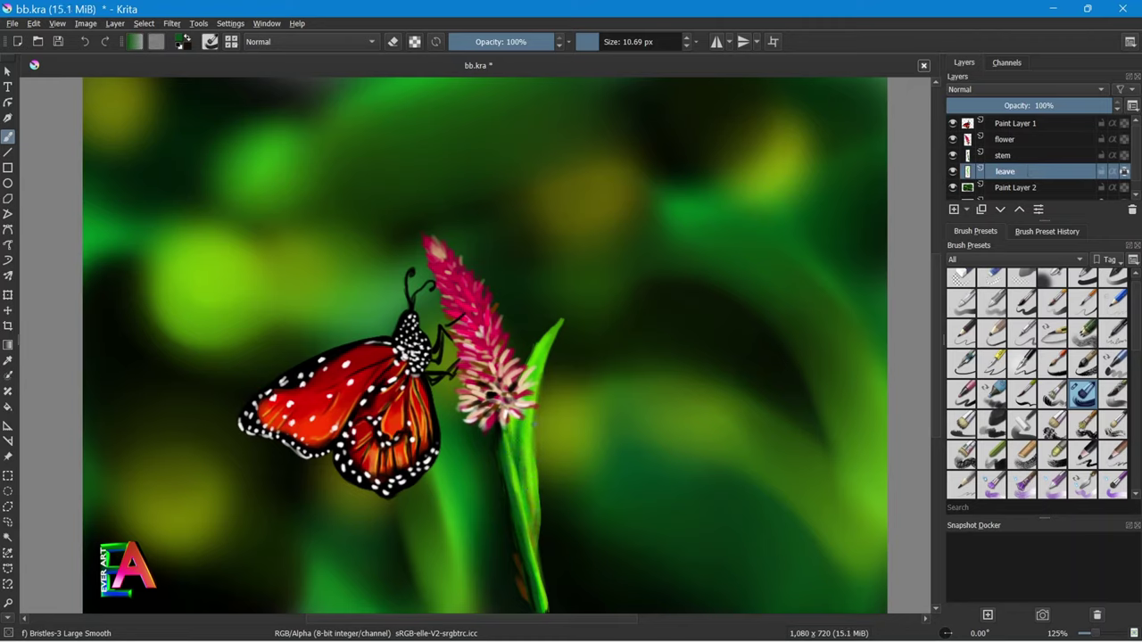
{"action": "right_click", "coordinate": [583, 325]}
{"action": "left_click", "coordinate": [544, 373]}
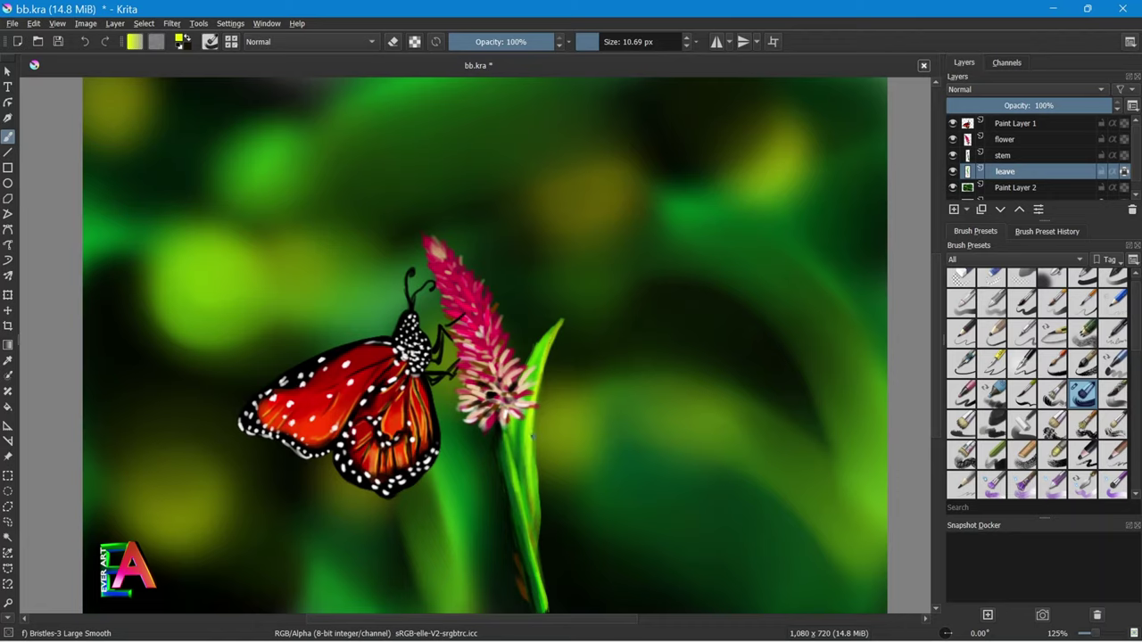
{"action": "right_click", "coordinate": [523, 428]}
{"action": "left_click", "coordinate": [522, 435]}
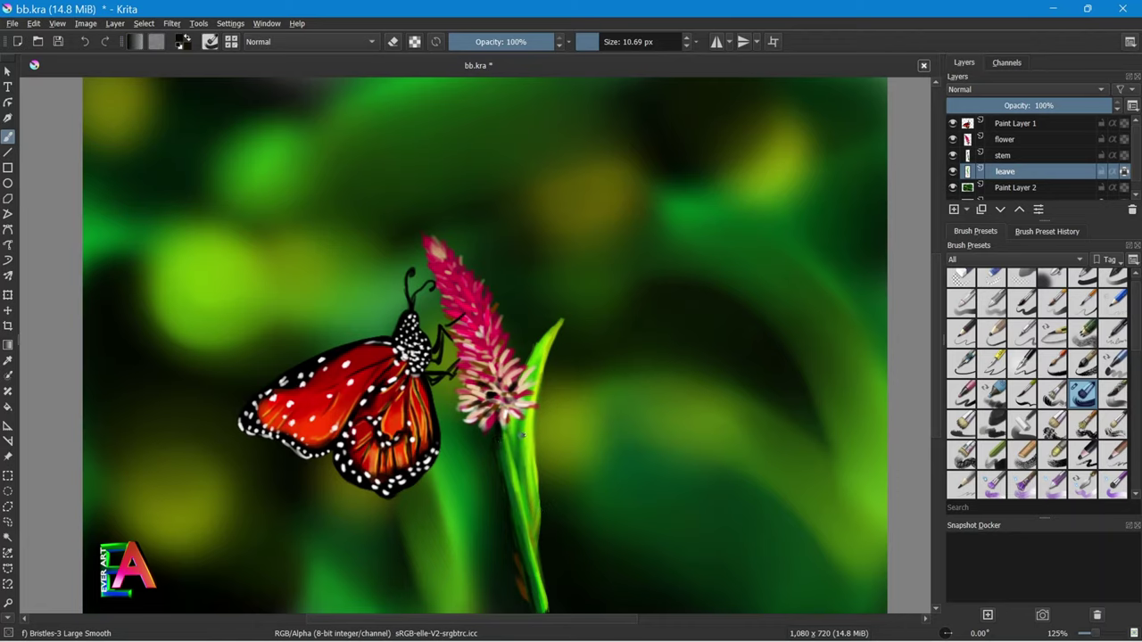
Sign the painting in white beside the stem with the artist's signature and 2021, using a 3.28 px brush on the stem layer.
{"action": "left_click", "coordinate": [1032, 157]}
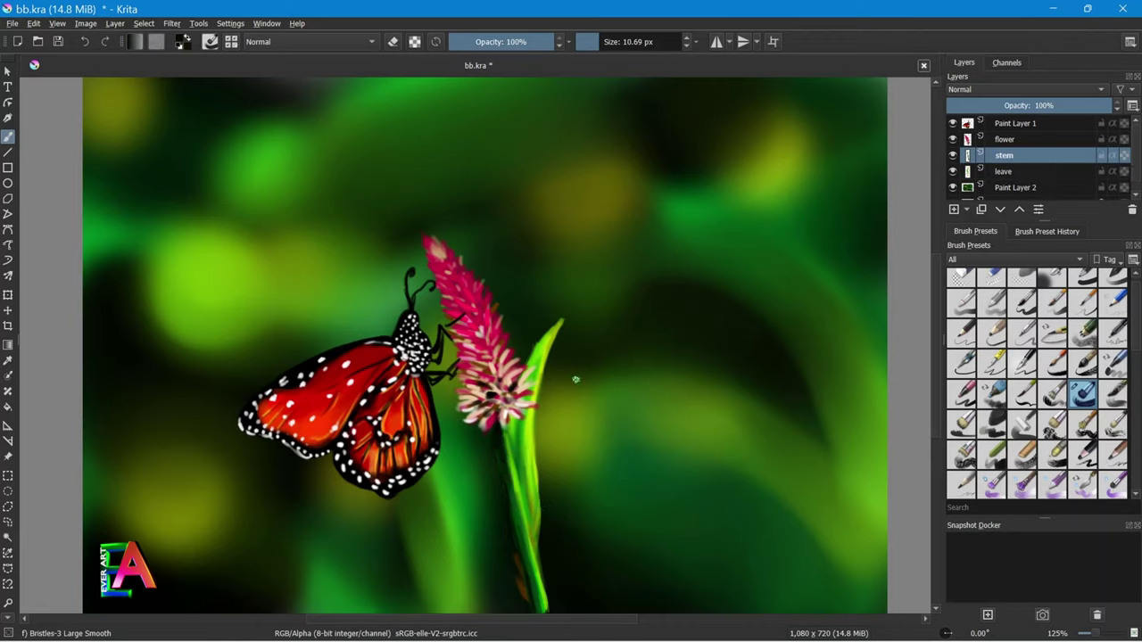
{"action": "right_click", "coordinate": [640, 424]}
{"action": "left_click", "coordinate": [625, 431]}
{"action": "left_click_drag", "start_coordinate": [577, 532], "coordinate": [578, 557]}
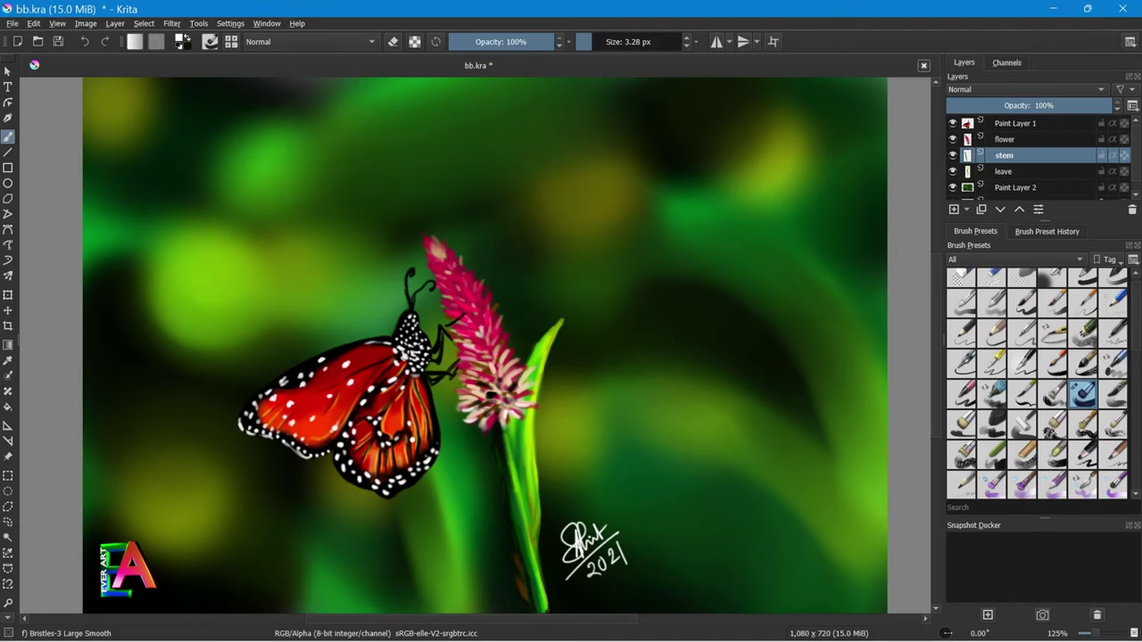